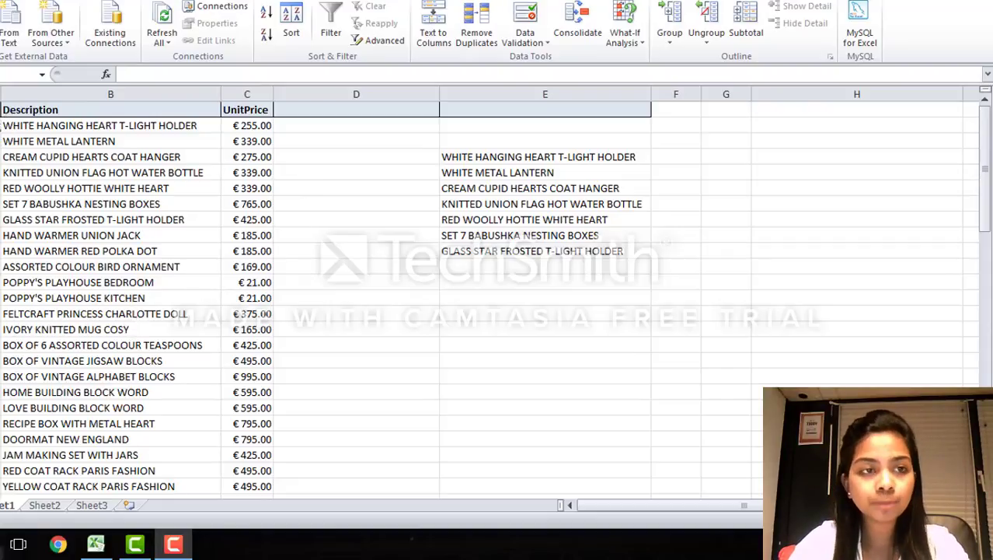
click(48, 109)
click(244, 110)
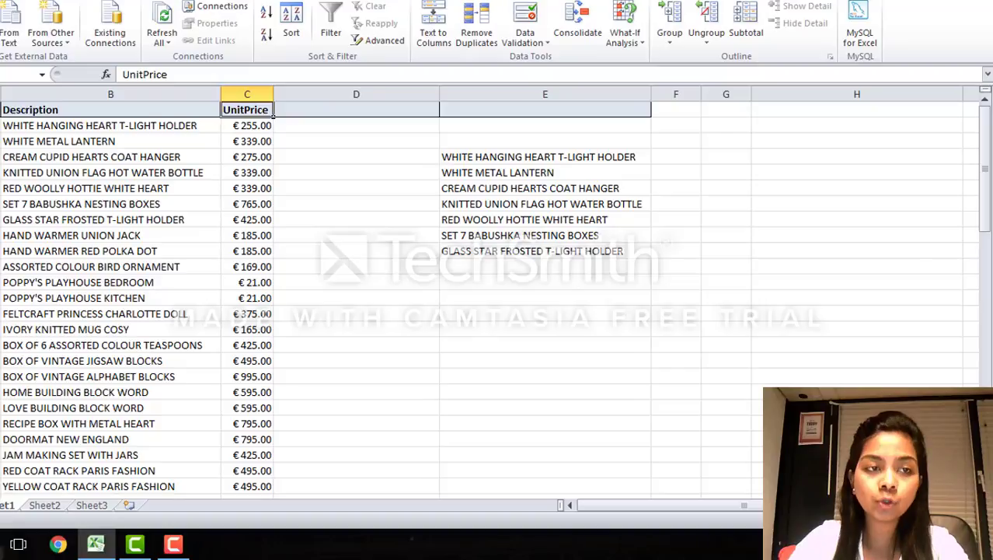
click(0, 109)
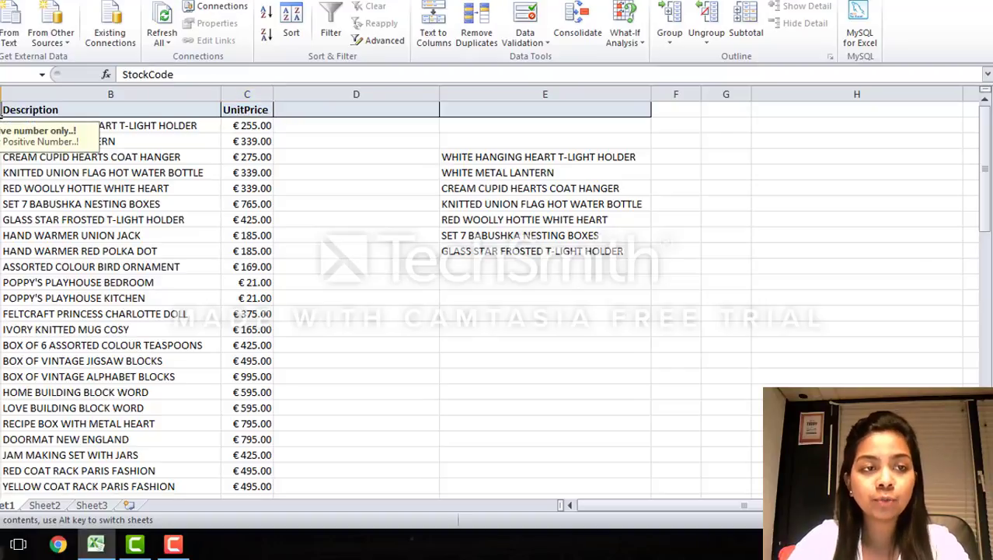
Step: Set data validation on the StockCode column to allow only whole numbers greater than 0
drag(0, 110, 3, 476)
click(0, 94)
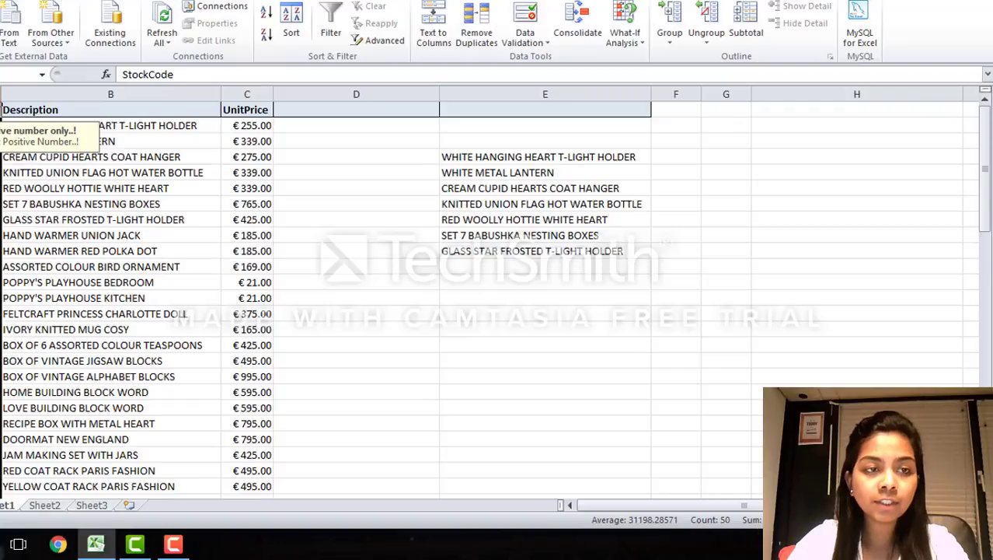
click(528, 40)
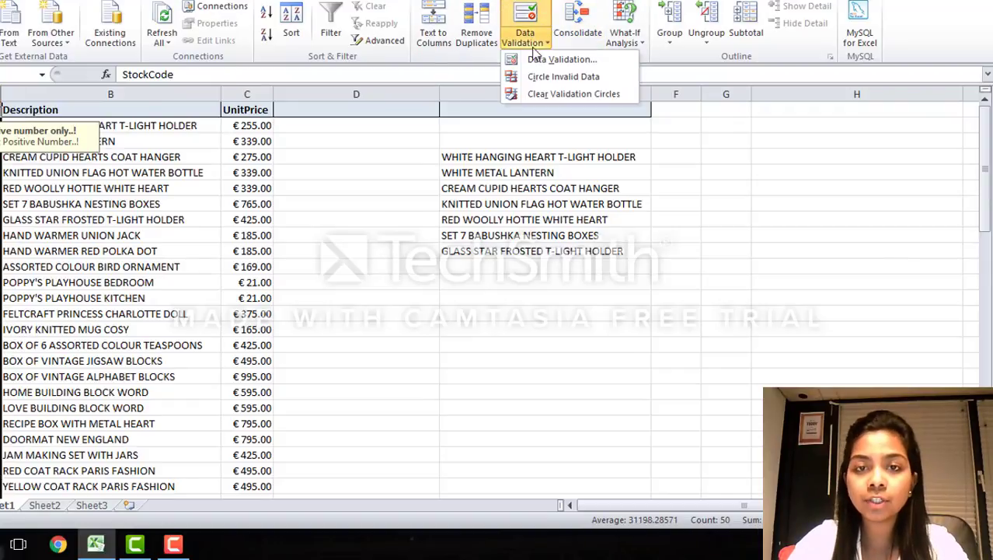
click(538, 60)
click(293, 108)
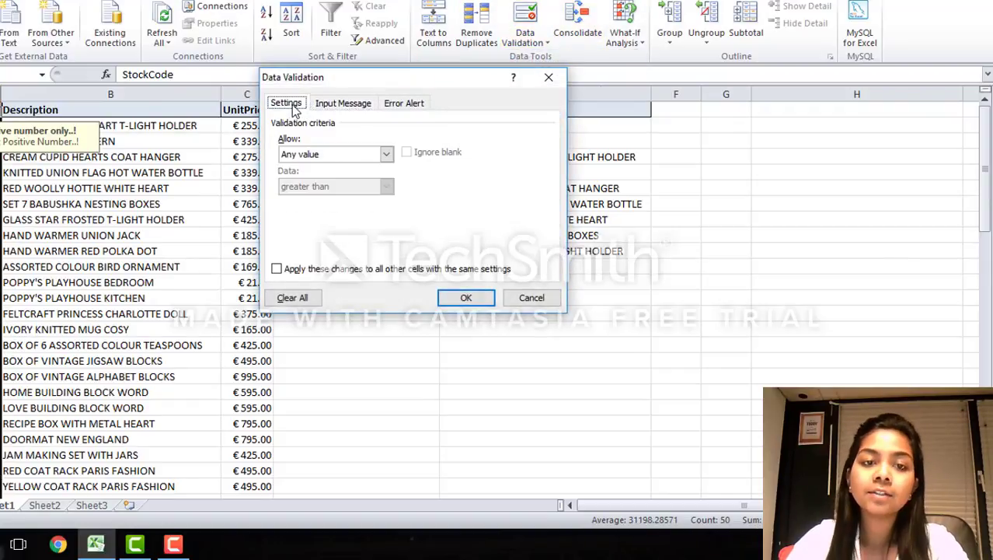
click(345, 158)
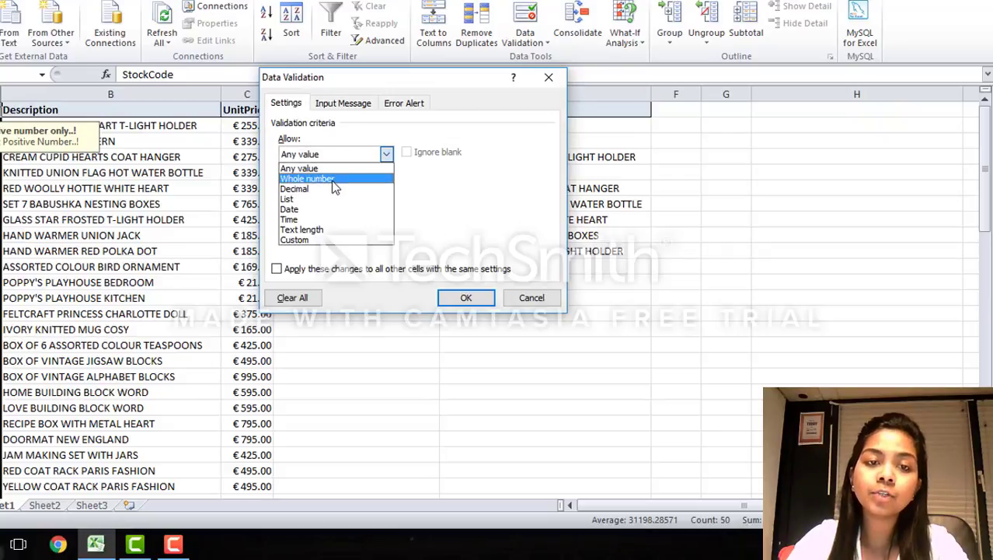
click(331, 180)
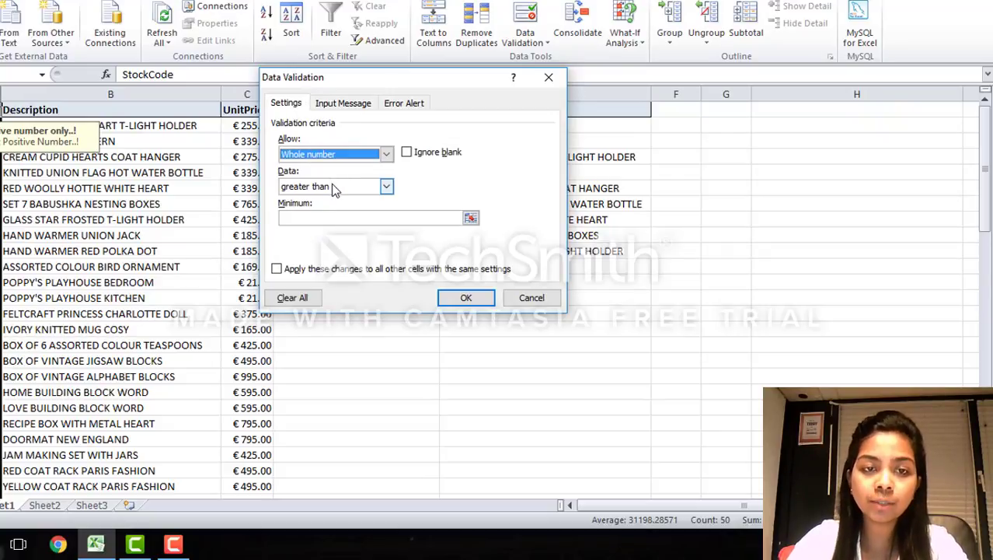
click(332, 187)
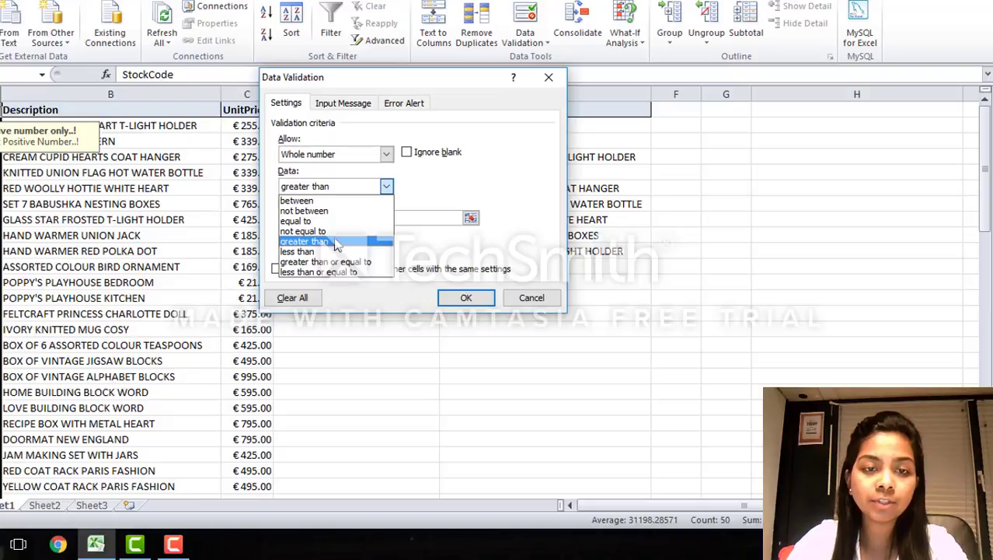
click(336, 243)
click(330, 217)
text(0)
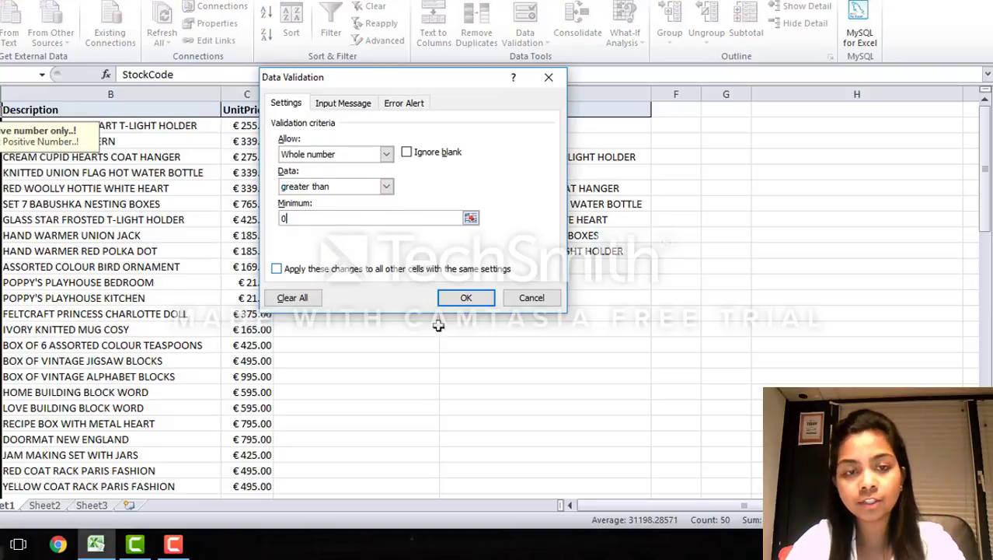
Step: Keep the input message titled "Positive number only..!" with the text "Input Positive Number..!" and apply the validation
click(344, 105)
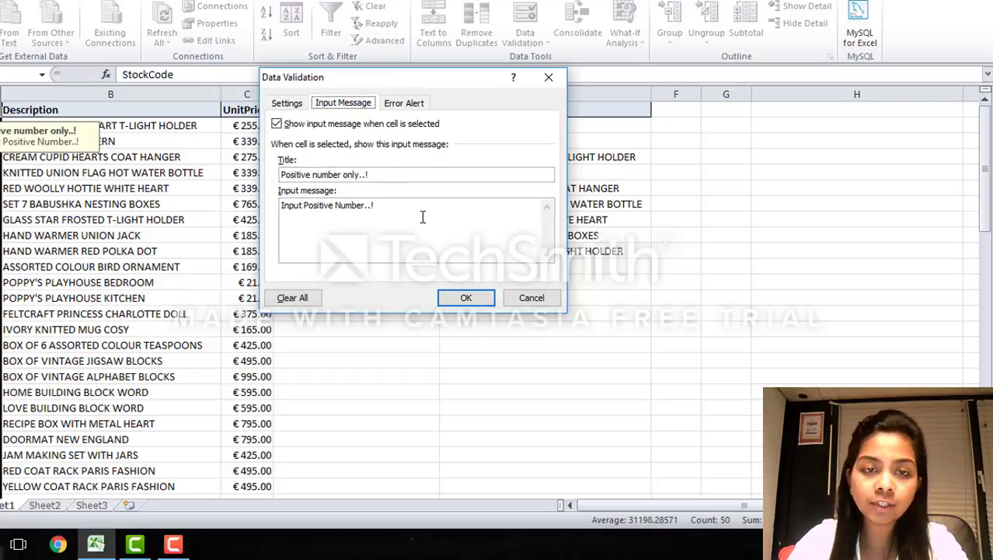
click(395, 204)
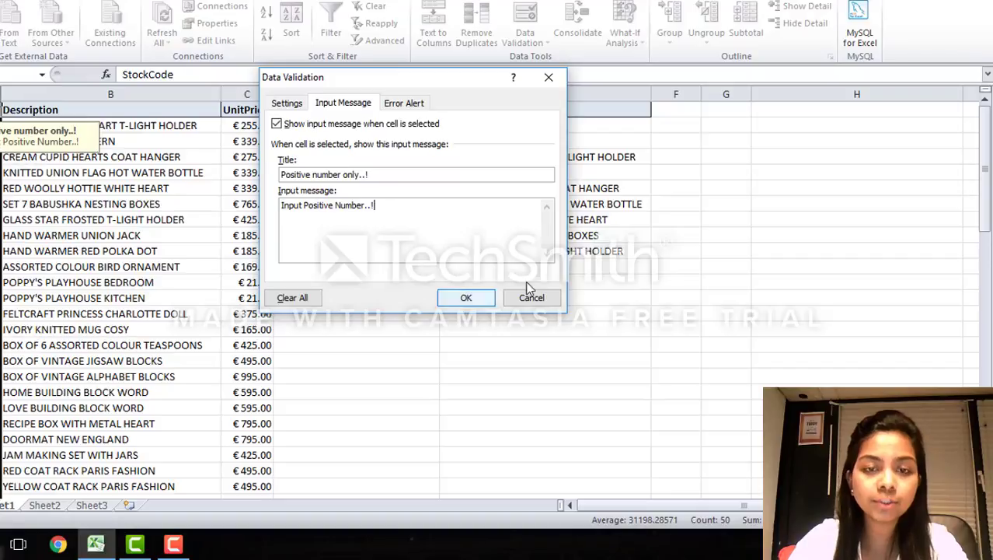
click(464, 299)
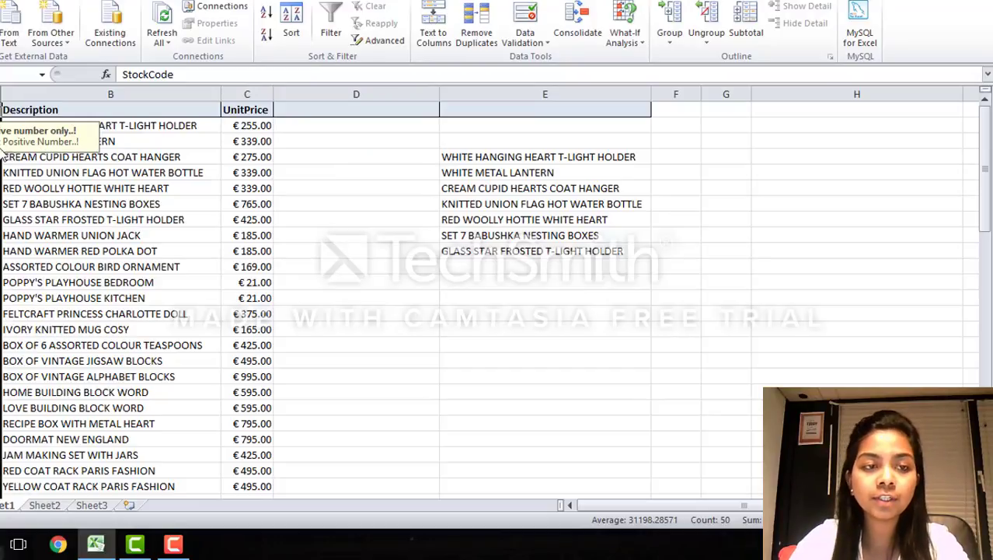
Step: Test the validation by trying to replace the first stock code under the StockCode header with 0
click(0, 110)
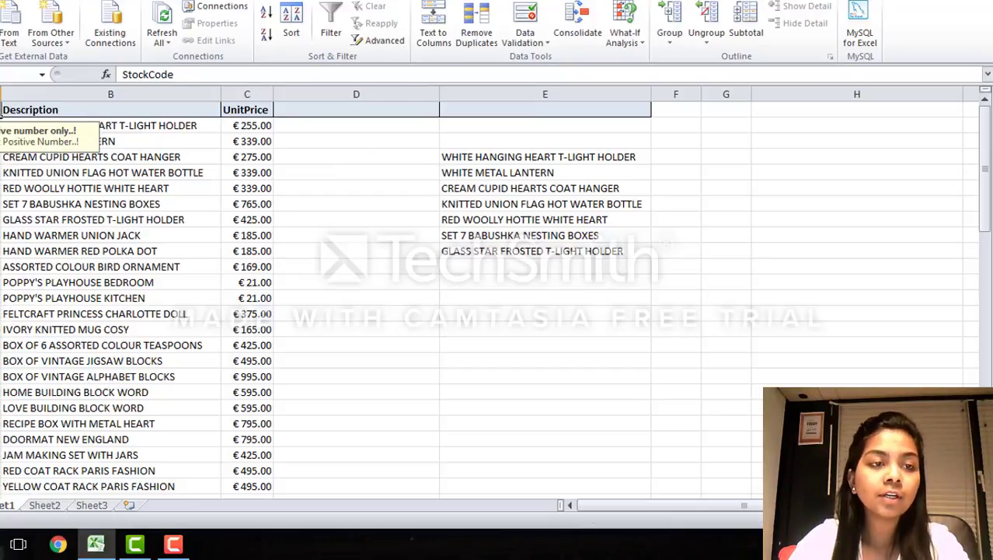
double_click(0, 126)
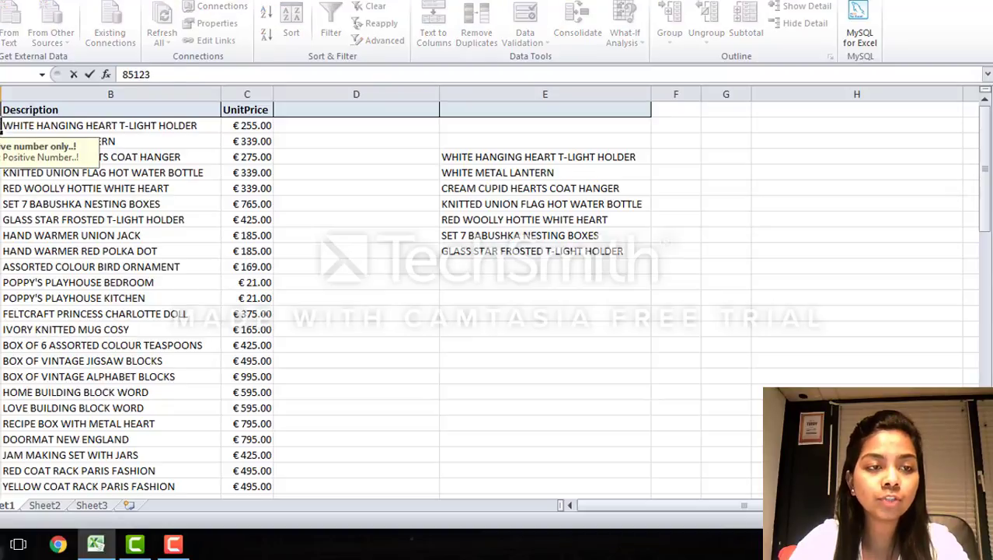
key(BackSpace)
key(BackSpace)
key(BackSpace)
key(BackSpace)
key(BackSpace)
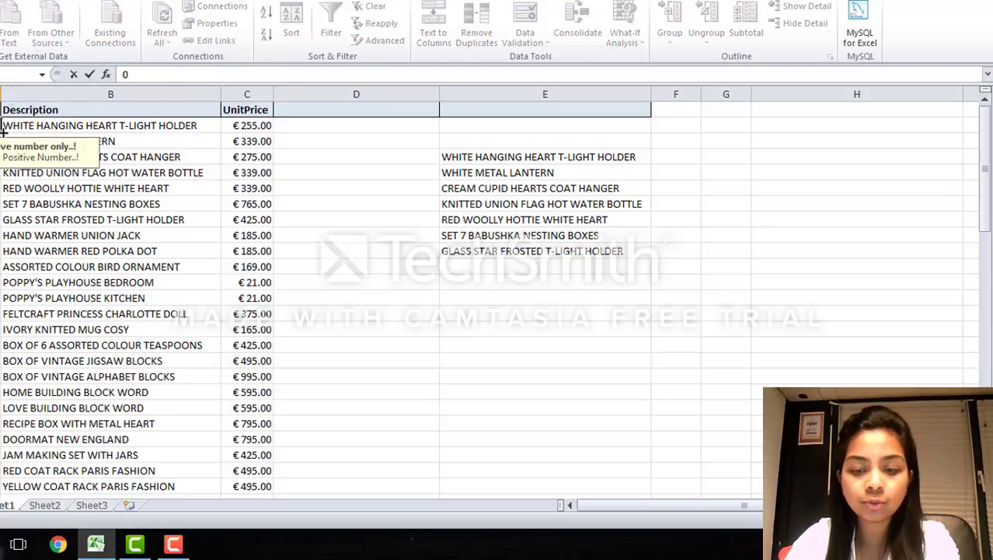
key(Return)
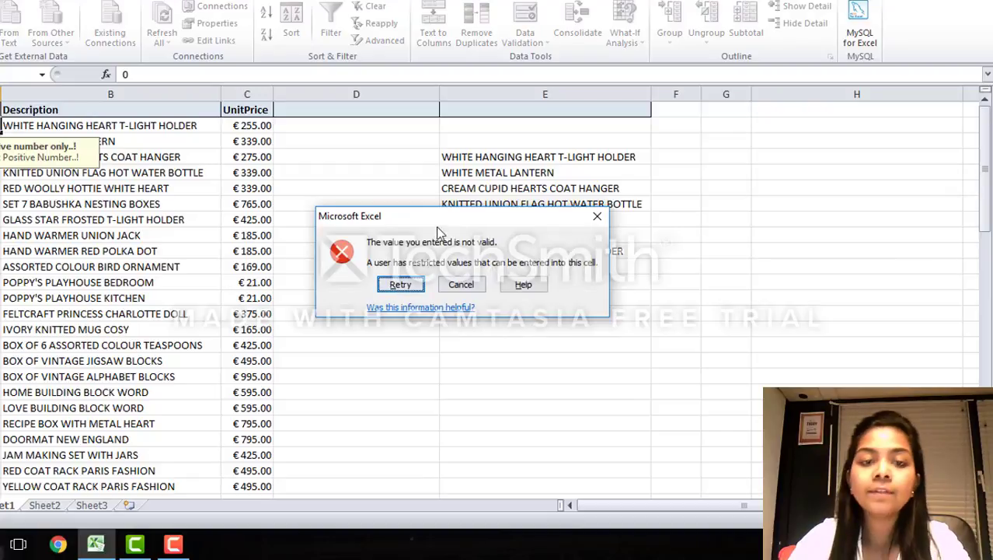
click(600, 216)
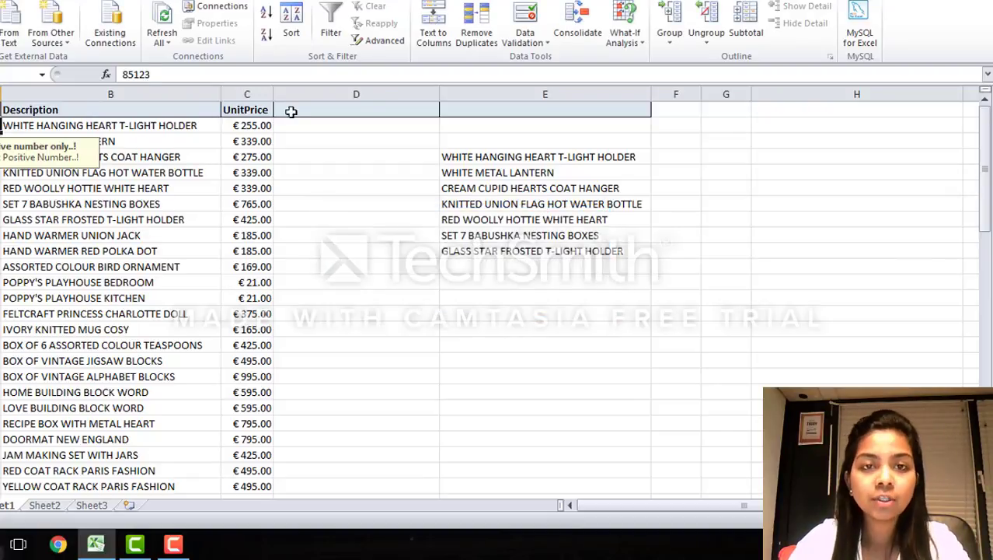
Step: Review the error alert styles and message fields in the stock code cell's validation, keeping the Stop style
click(524, 43)
click(520, 60)
click(401, 106)
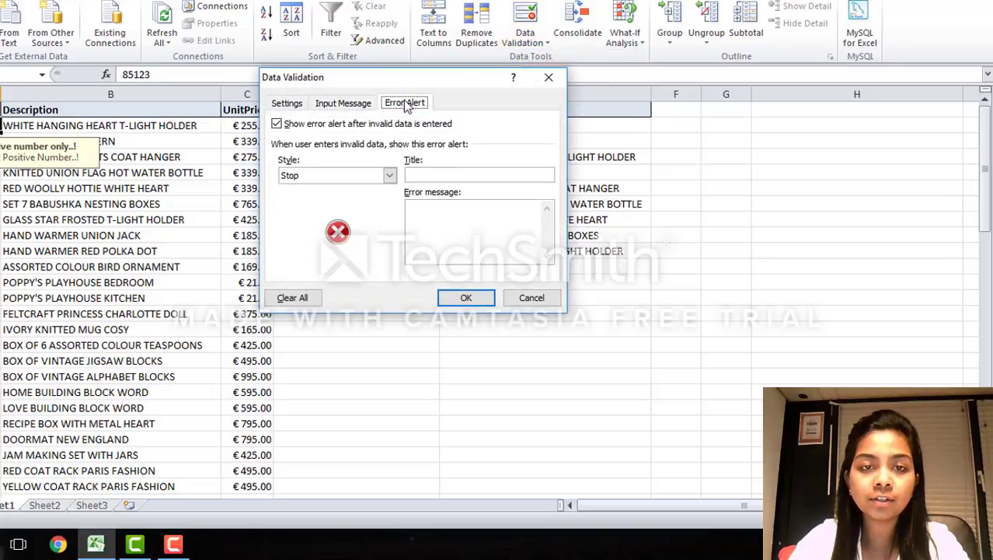
click(389, 175)
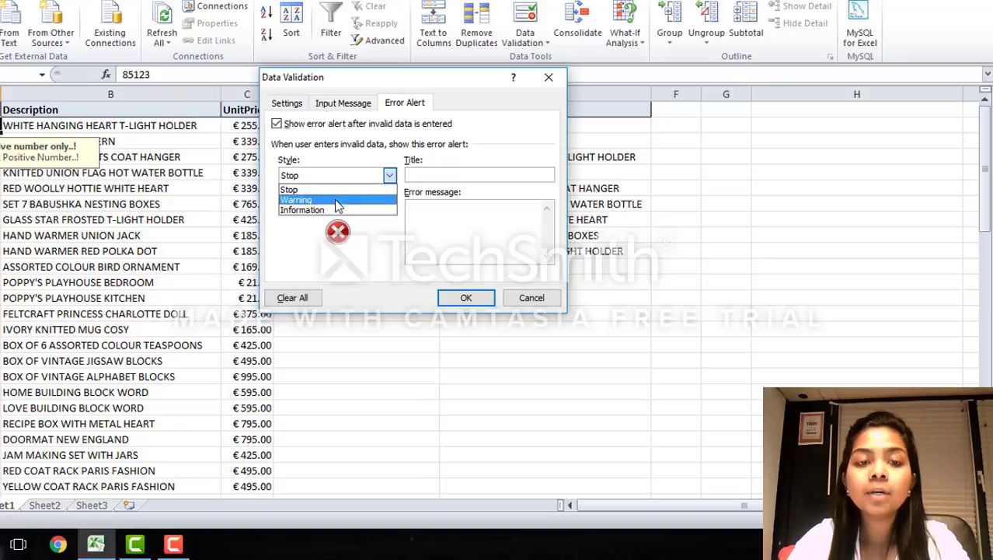
click(425, 175)
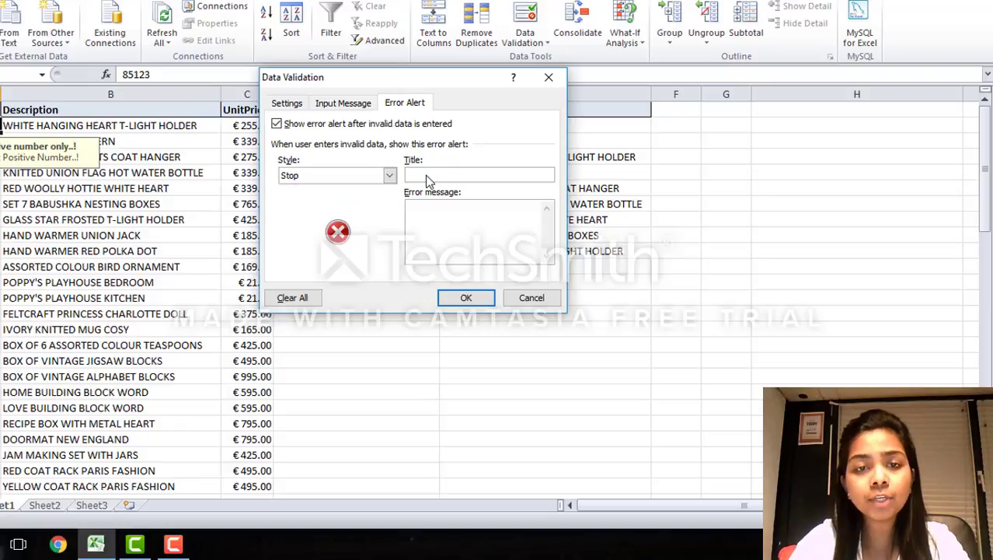
click(464, 298)
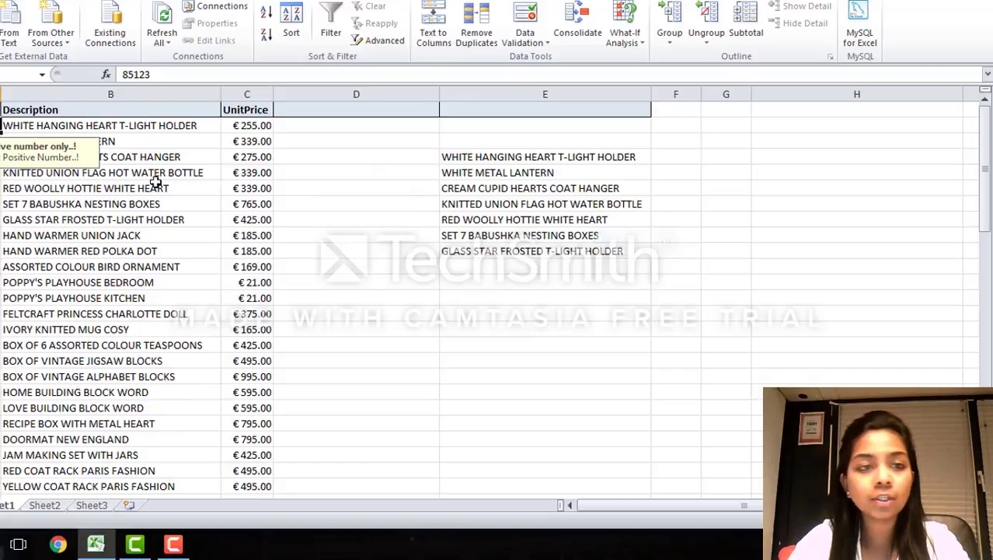
Step: Examine the allowed data types in the stock code cell's validation criteria and close the dialog without changes
click(536, 41)
click(543, 58)
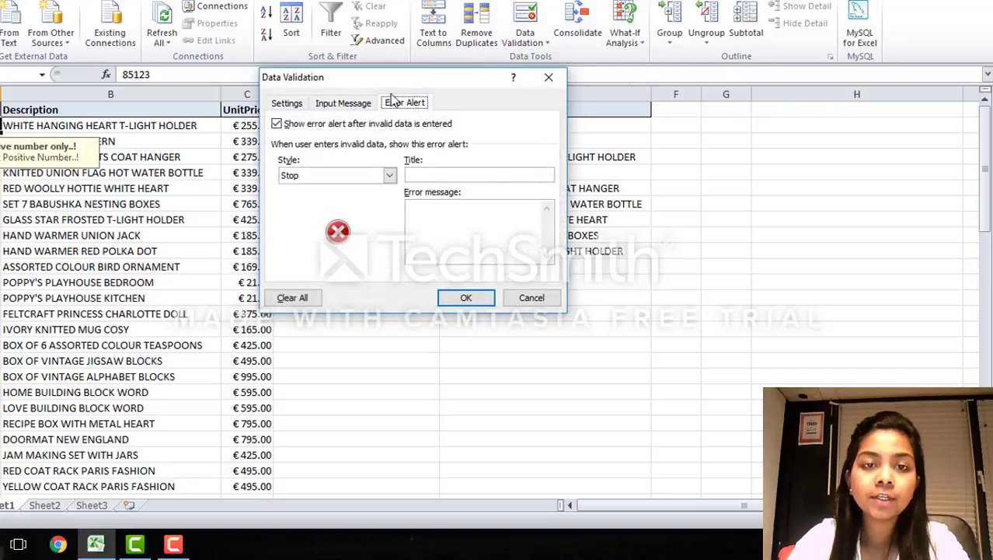
click(286, 102)
click(362, 155)
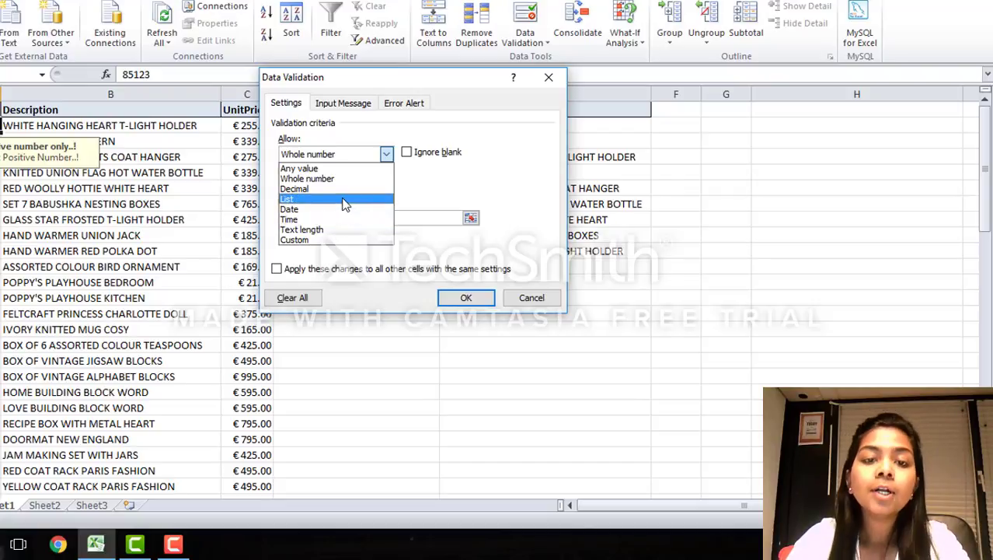
click(549, 80)
click(561, 79)
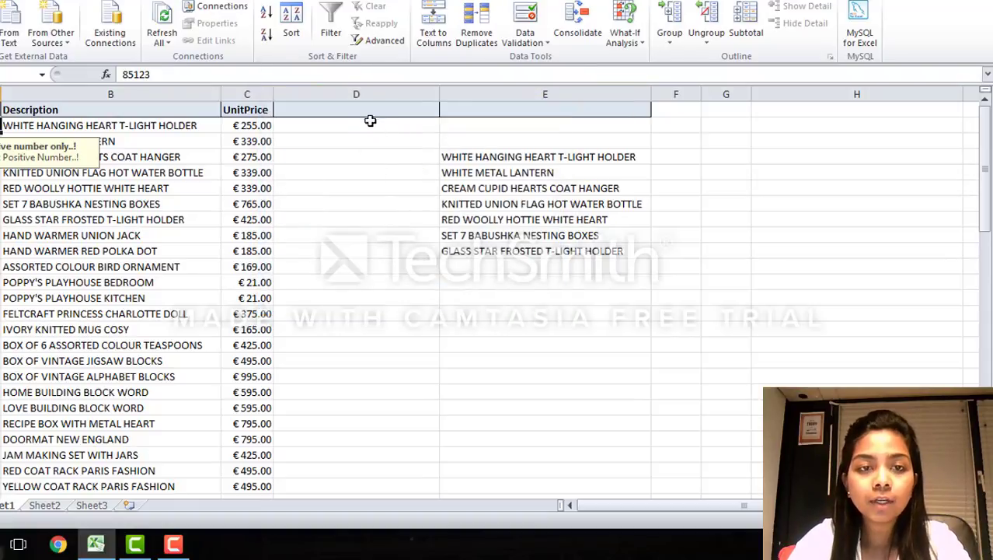
Step: Set the data validation criteria for the whole empty column D to allow List
click(336, 109)
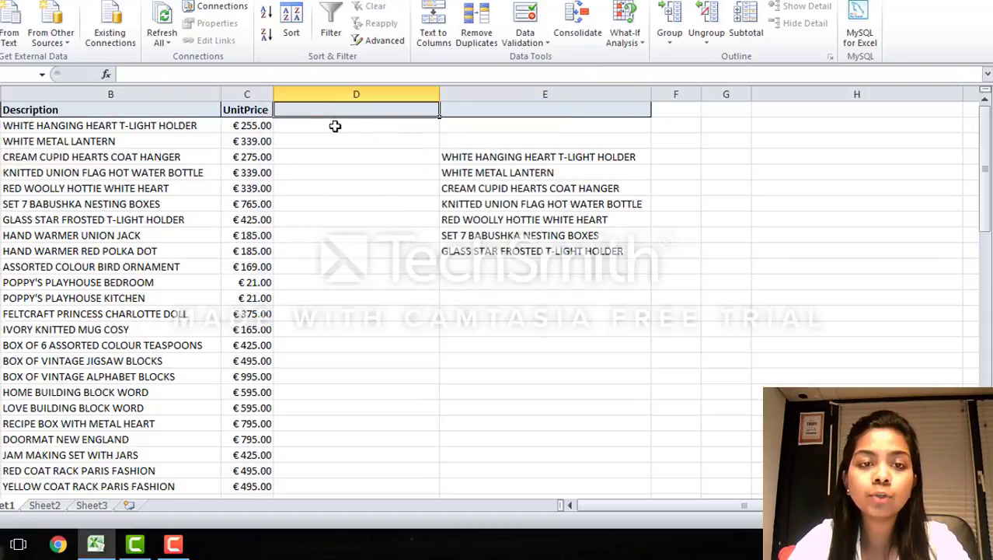
click(335, 126)
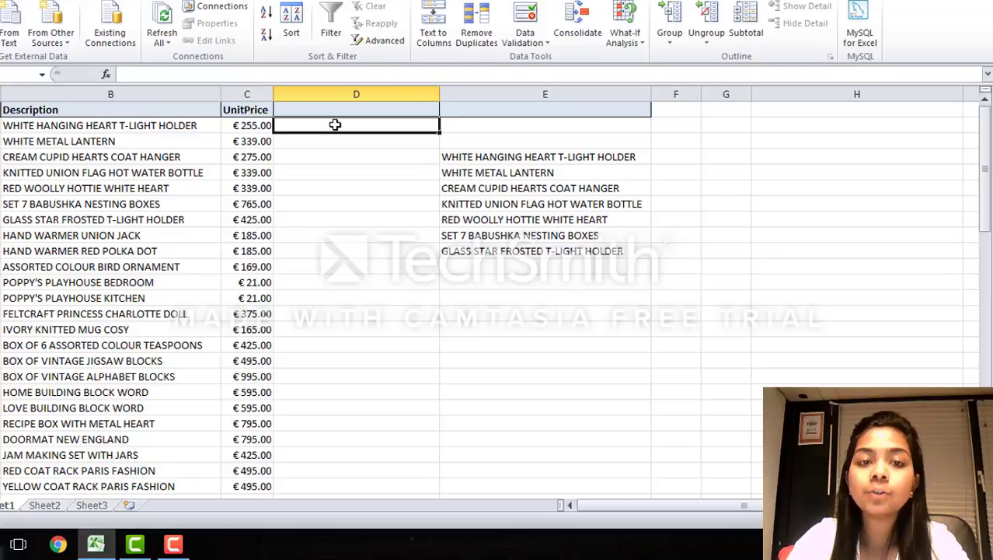
click(346, 94)
click(514, 40)
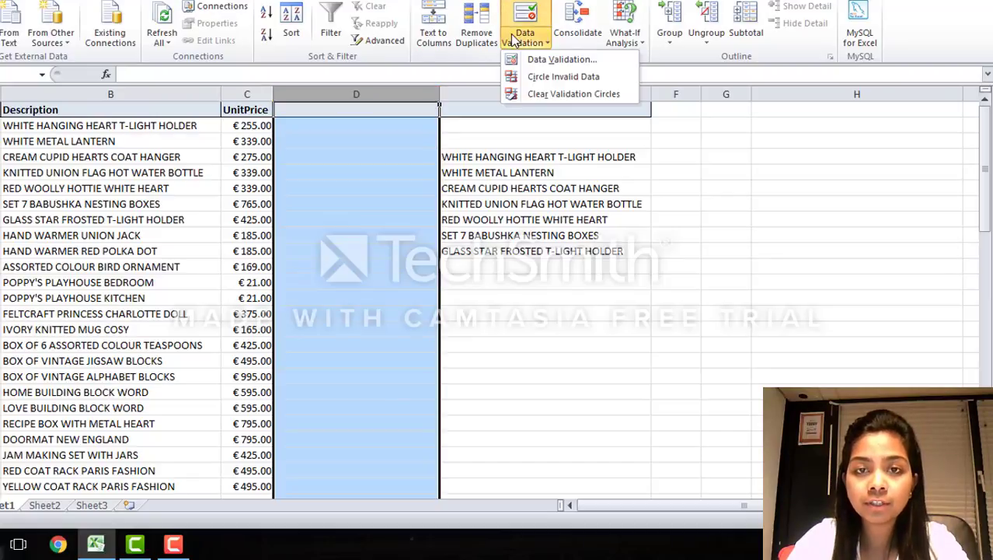
click(523, 59)
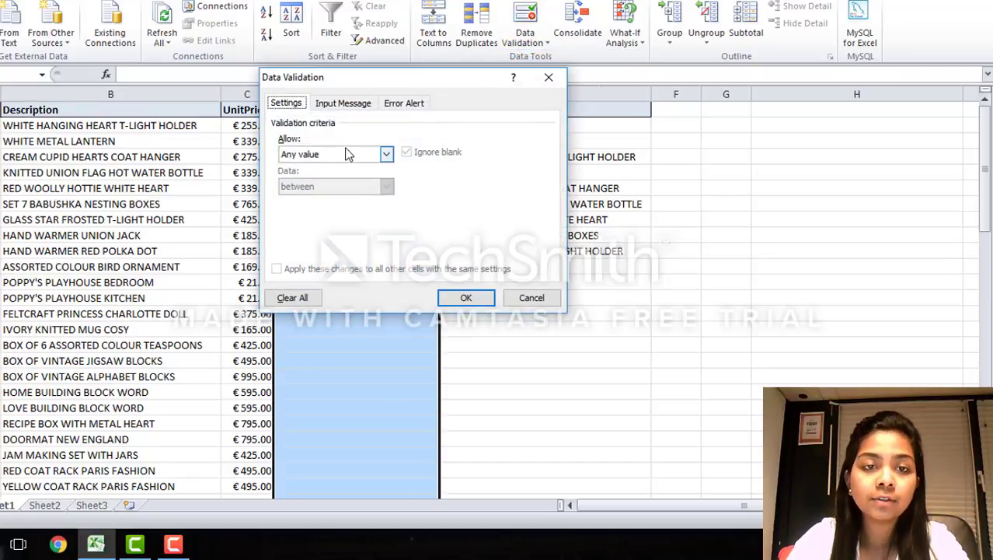
click(351, 154)
click(323, 198)
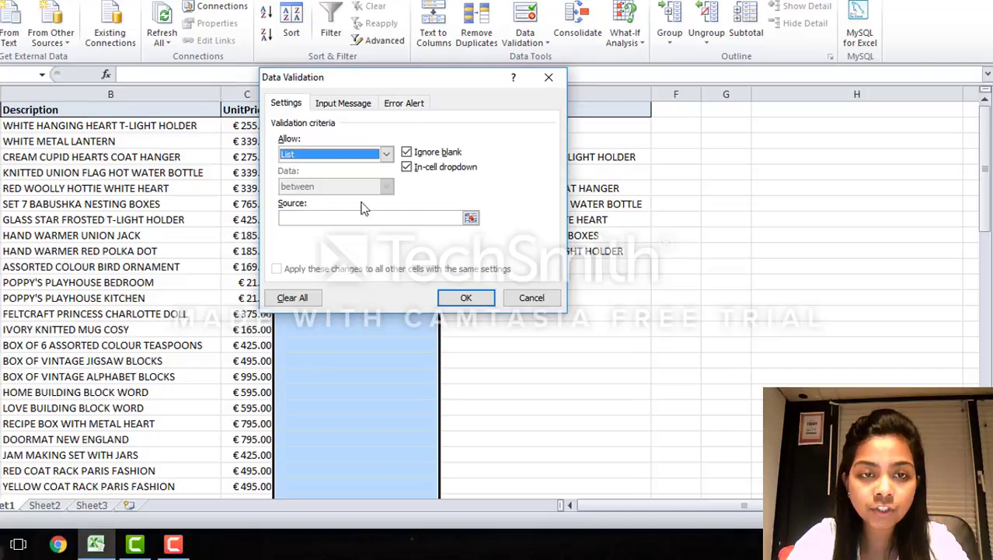
Step: Use the product descriptions in E4:E10 as the list source for column D and apply the validation
click(471, 219)
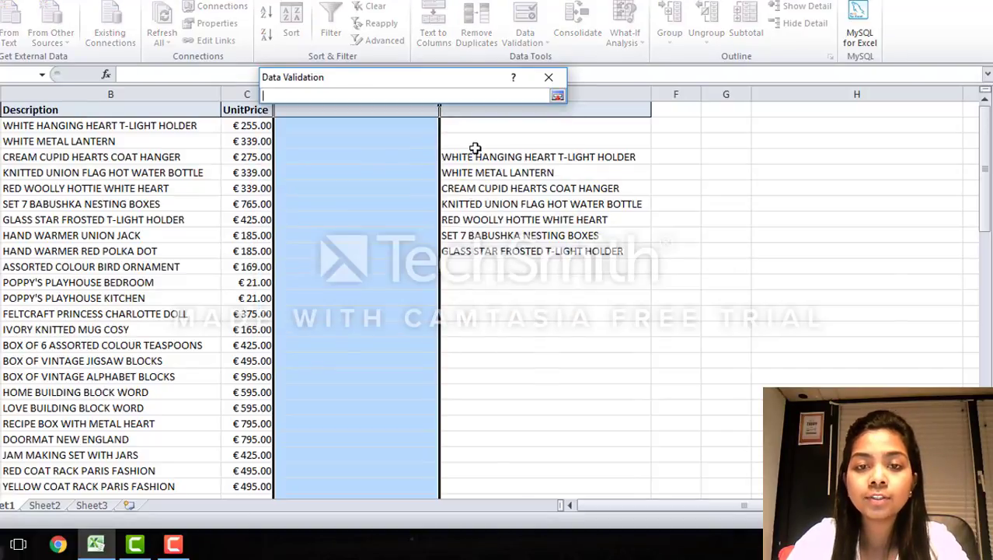
click(452, 157)
drag(452, 156, 549, 253)
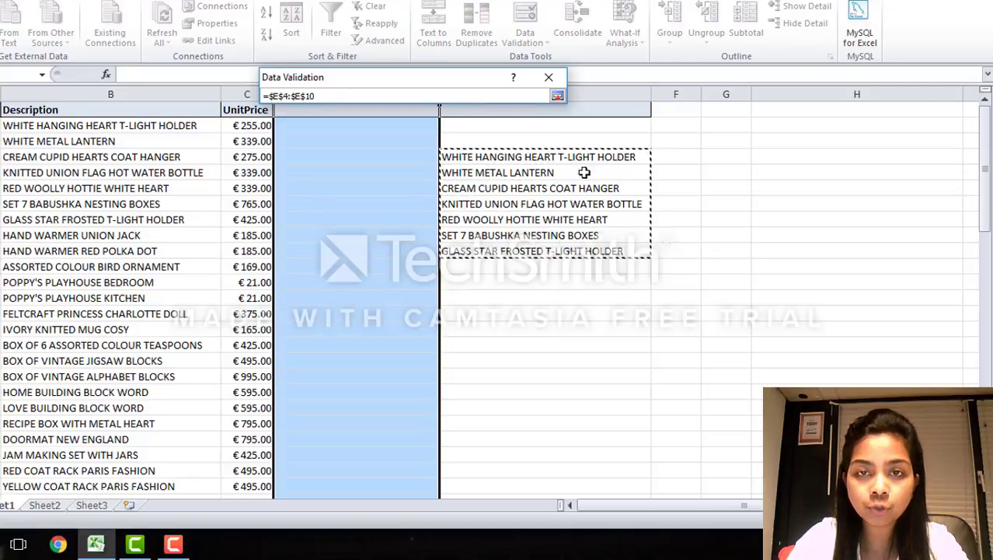
click(558, 95)
click(467, 298)
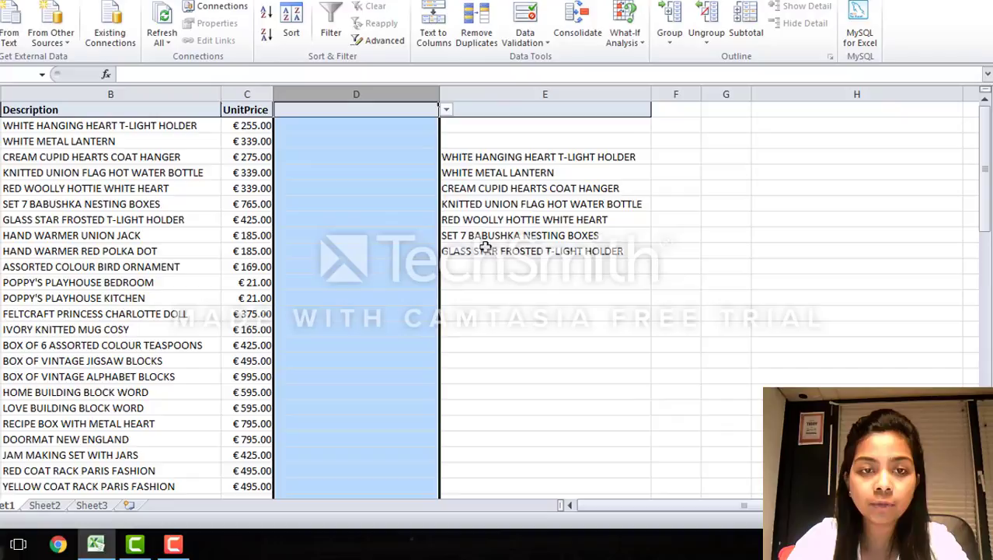
Step: Check the in-cell dropdown choices in D1 and D2 without picking an item
click(444, 110)
click(426, 125)
click(445, 126)
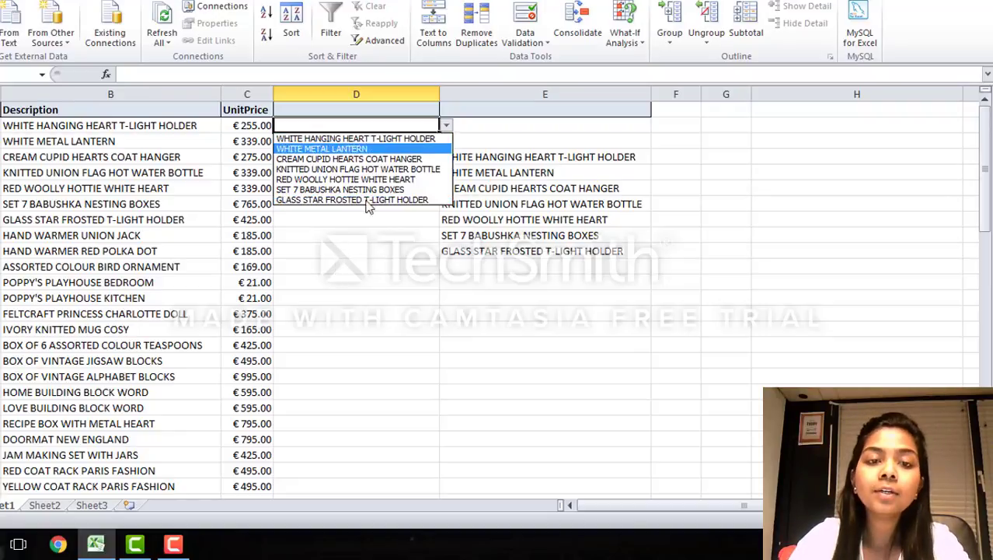
click(364, 255)
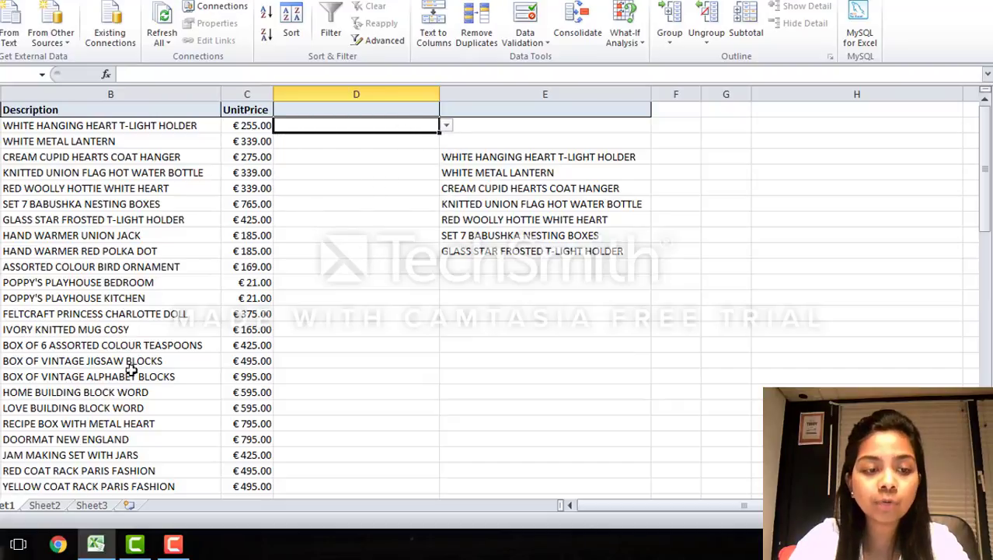
Step: Select all the empty stock code cells below the header in the Sheet2 table
click(45, 506)
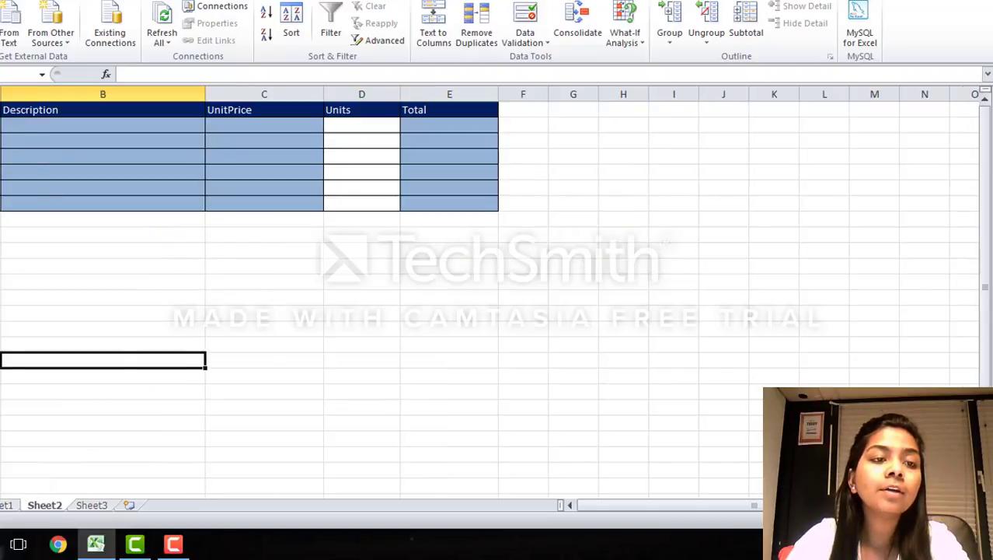
click(0, 109)
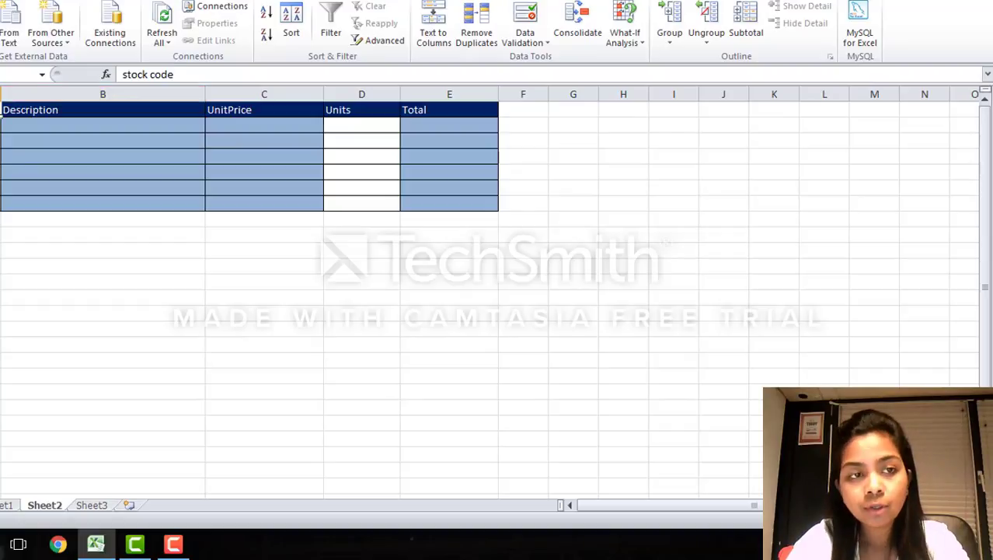
click(9, 506)
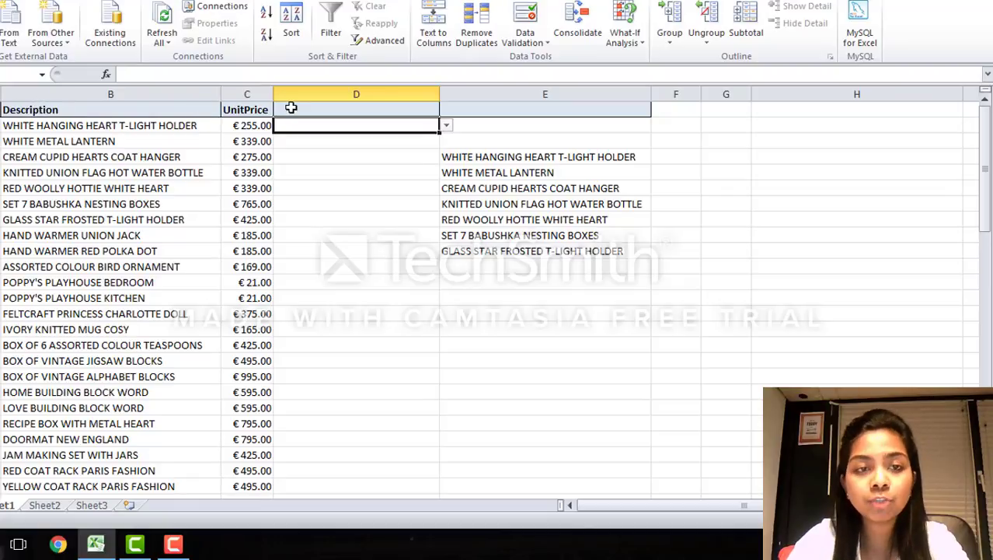
click(44, 506)
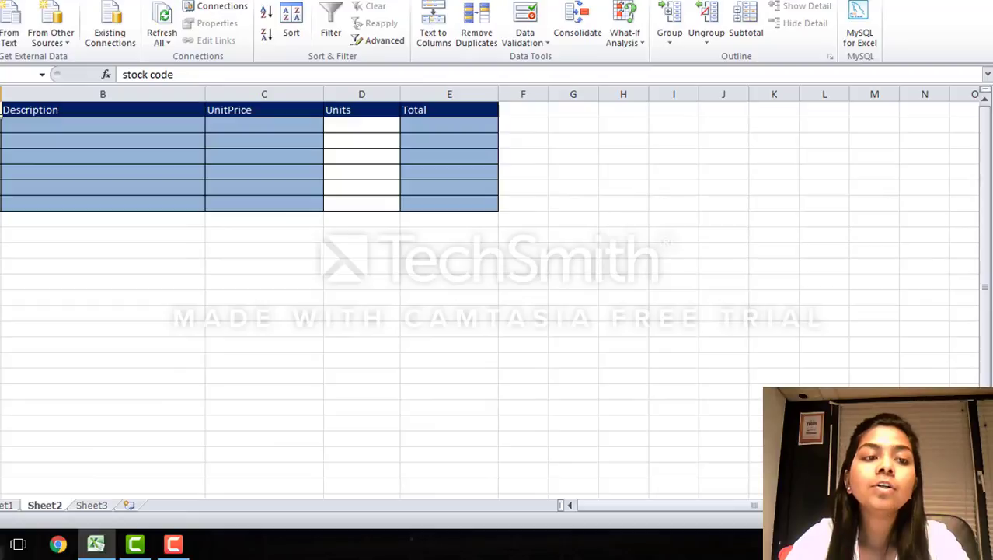
drag(0, 126, 0, 188)
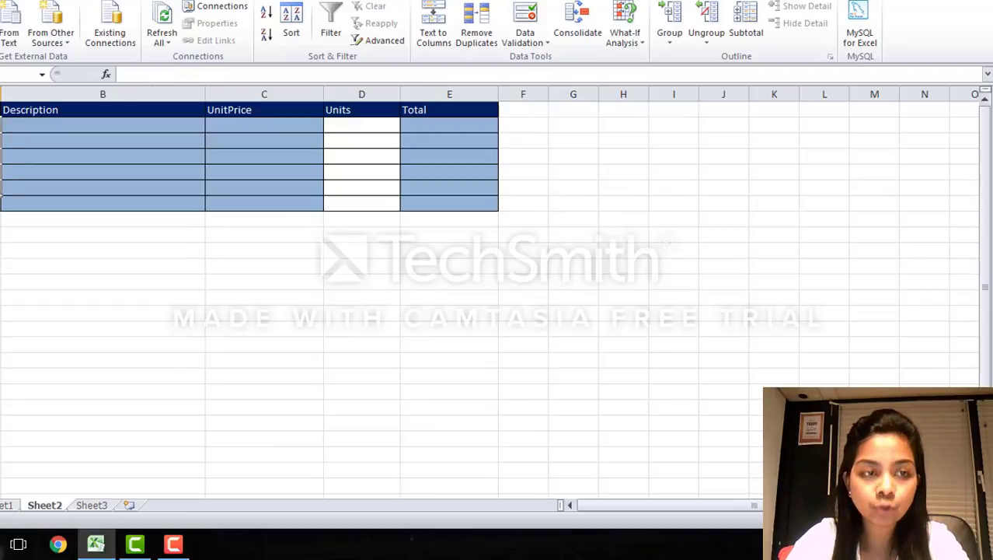
Step: Go to the StockCode named range on Sheet1 and examine which cells it covers
click(5, 506)
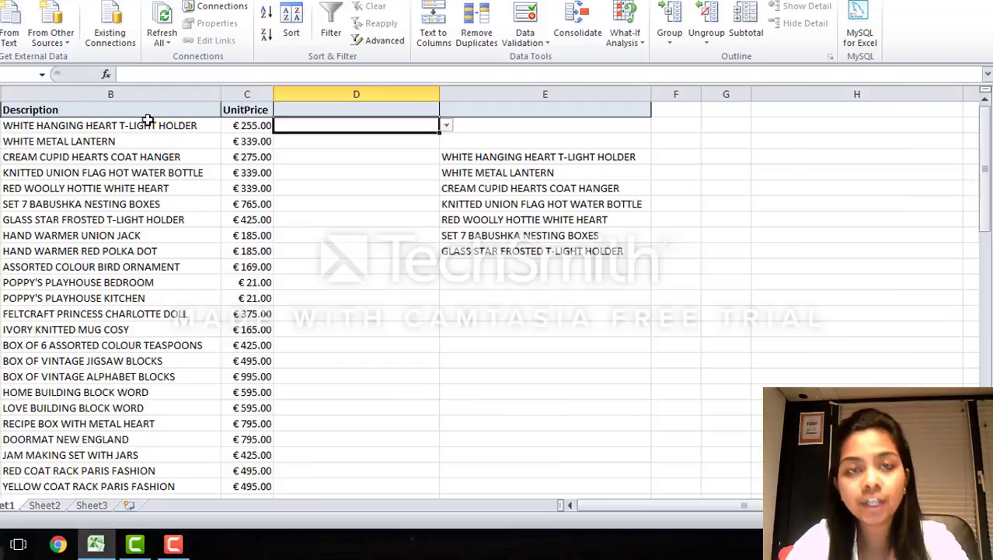
click(0, 94)
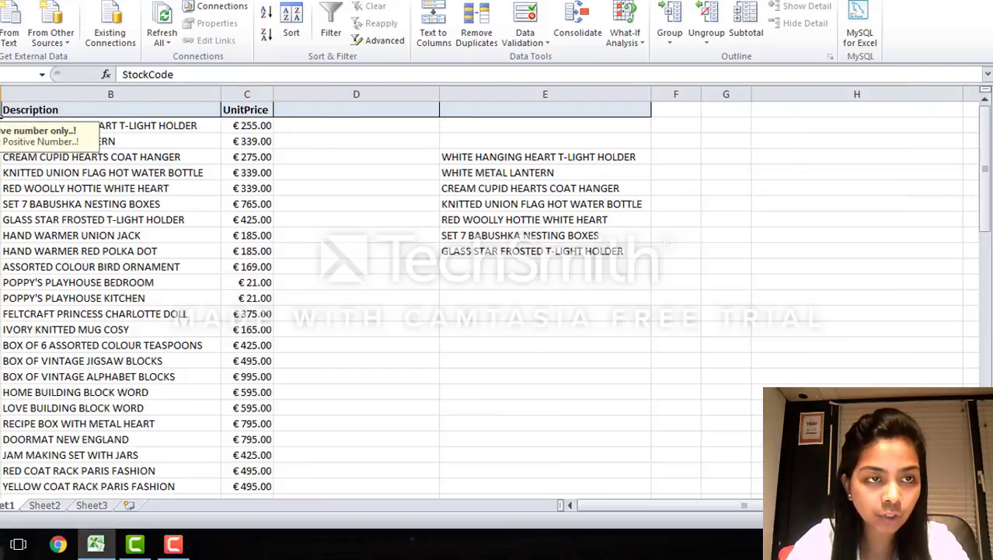
click(44, 76)
click(34, 92)
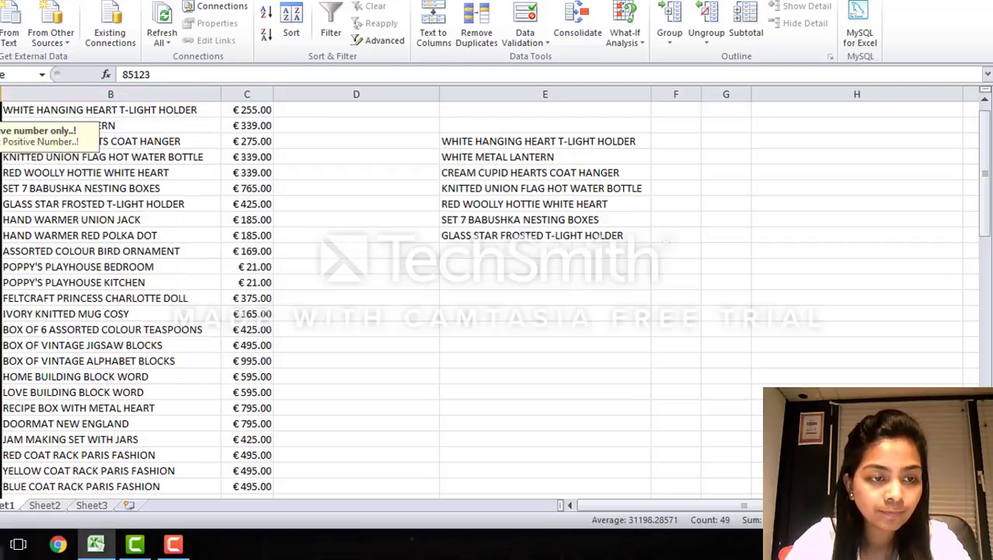
scroll(326, 296, down, 6)
scroll(327, 295, up, 7)
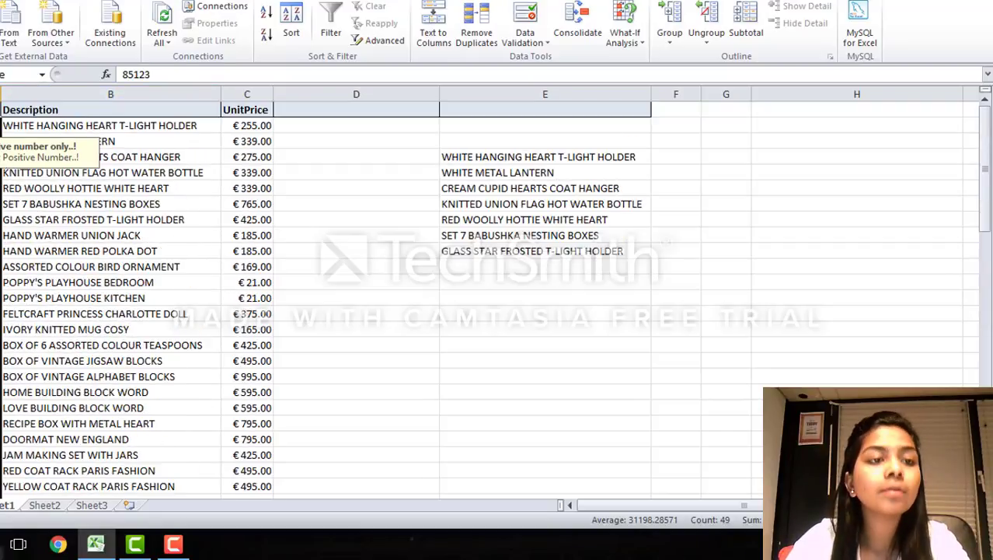
Step: Compare the full stock code column, selected from its header to the last entry, with the StockCode named range
click(0, 126)
click(0, 109)
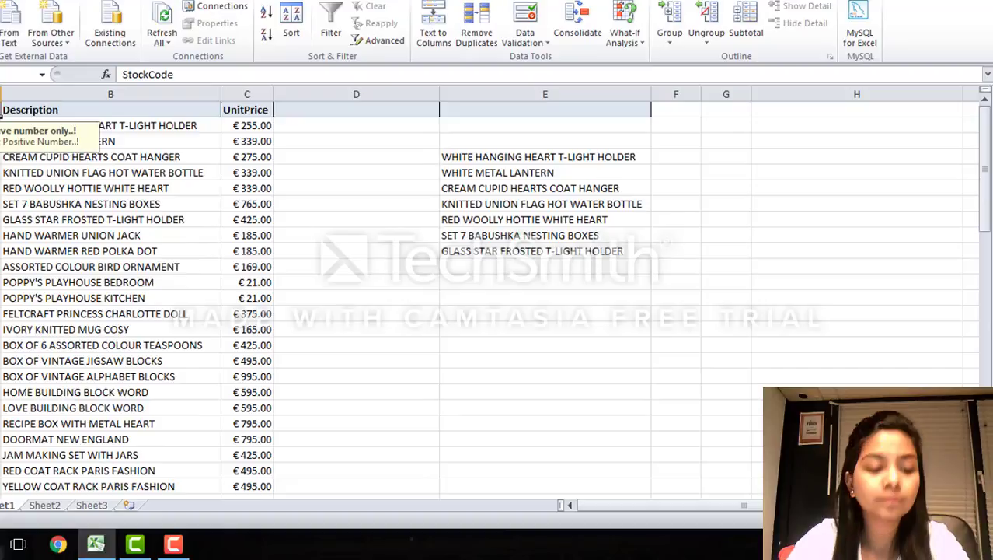
key(ctrl+shift+Down)
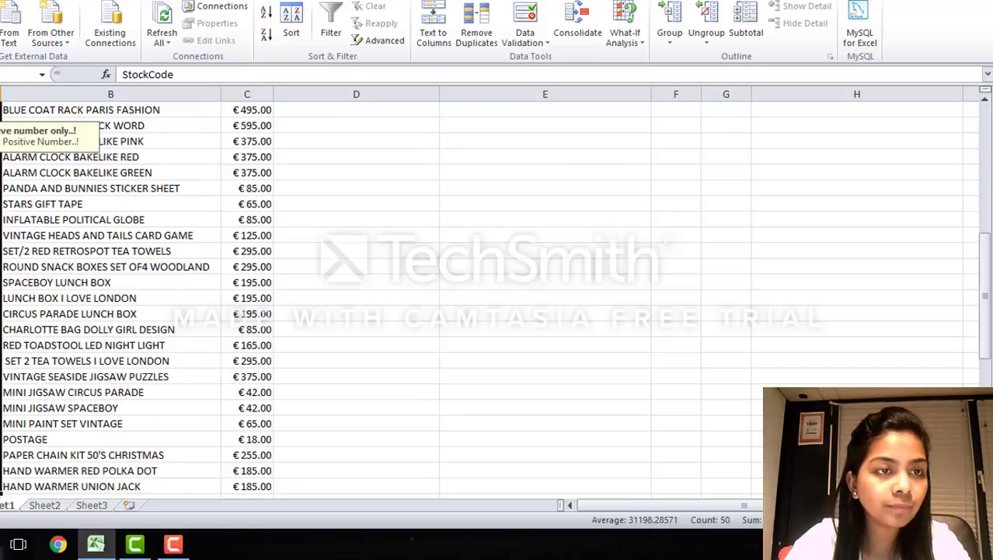
click(26, 96)
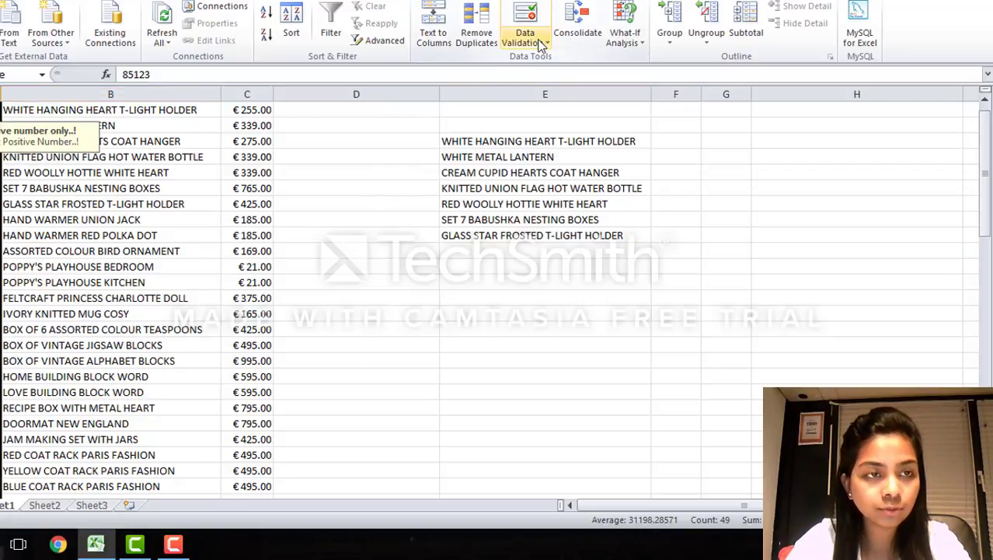
Step: Set the data validation criteria for the selected stock code cells on Sheet2 to allow List
click(44, 505)
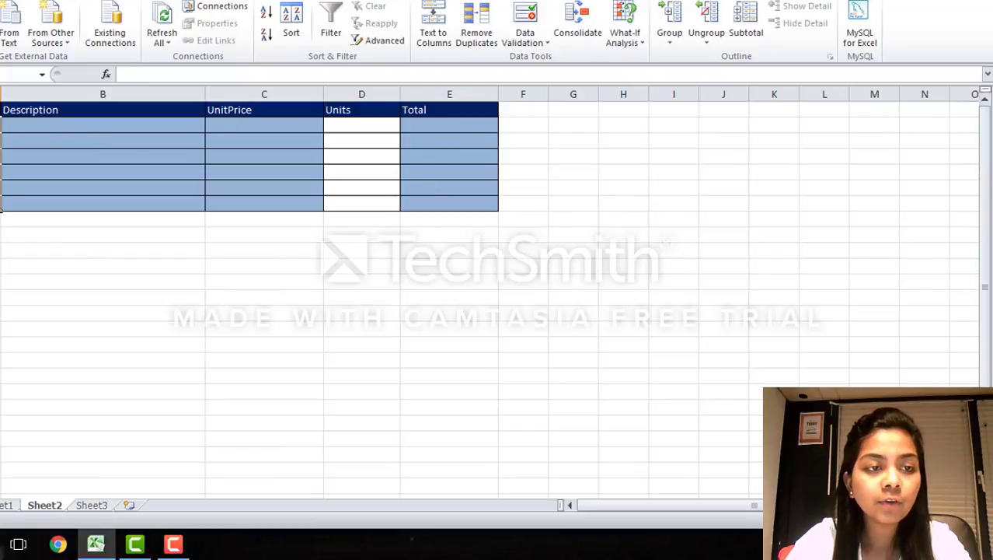
click(525, 38)
click(560, 59)
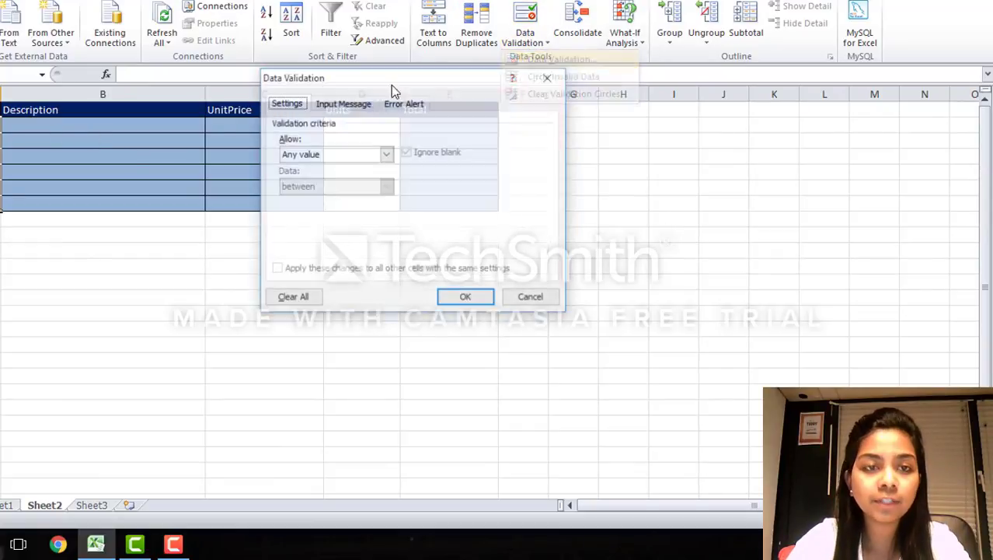
click(305, 157)
click(303, 198)
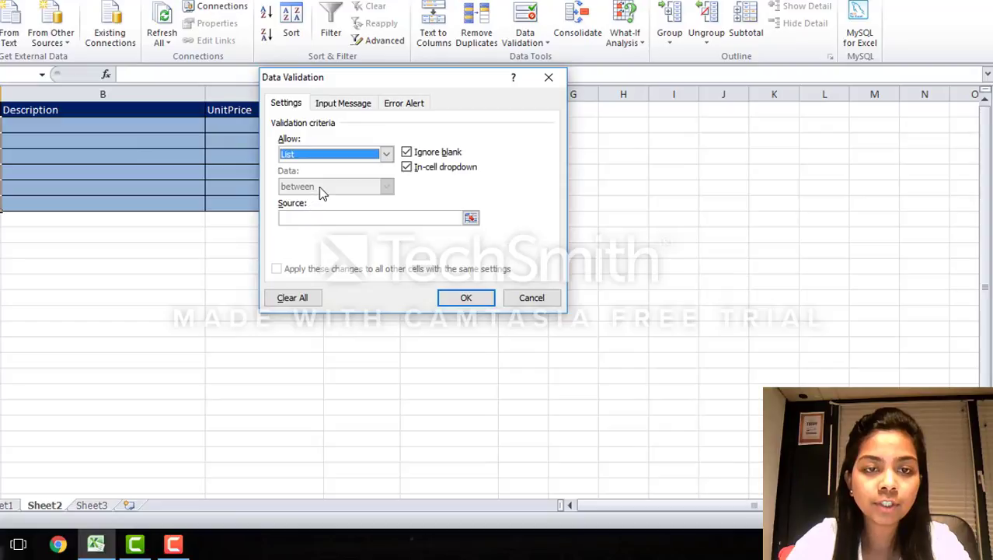
Step: Insert the named range StockCode as the source of the validation list
click(471, 218)
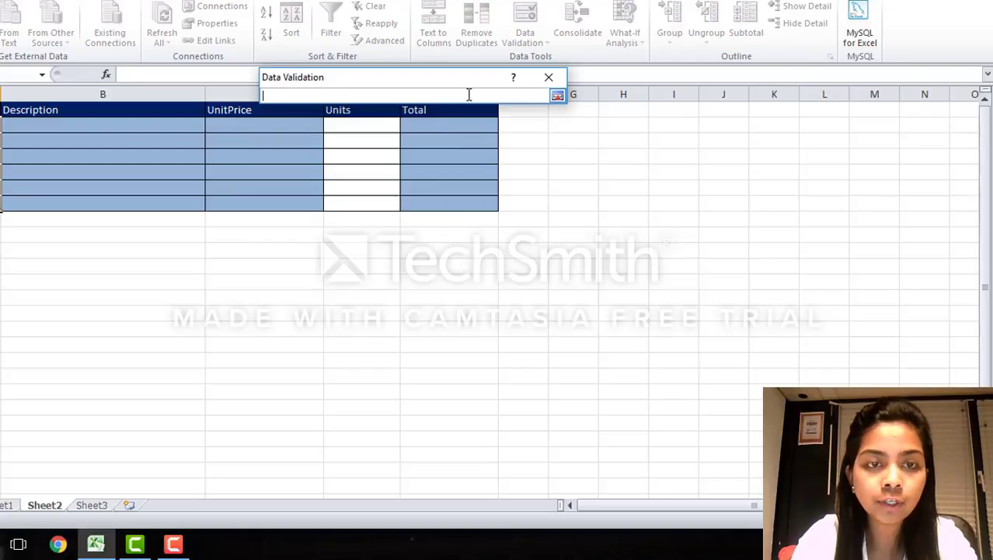
key(F3)
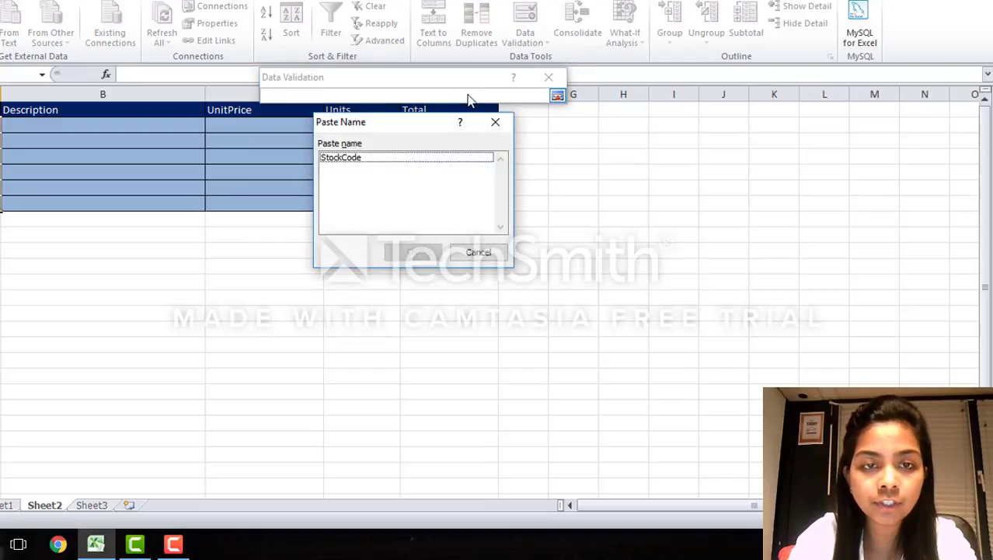
click(422, 161)
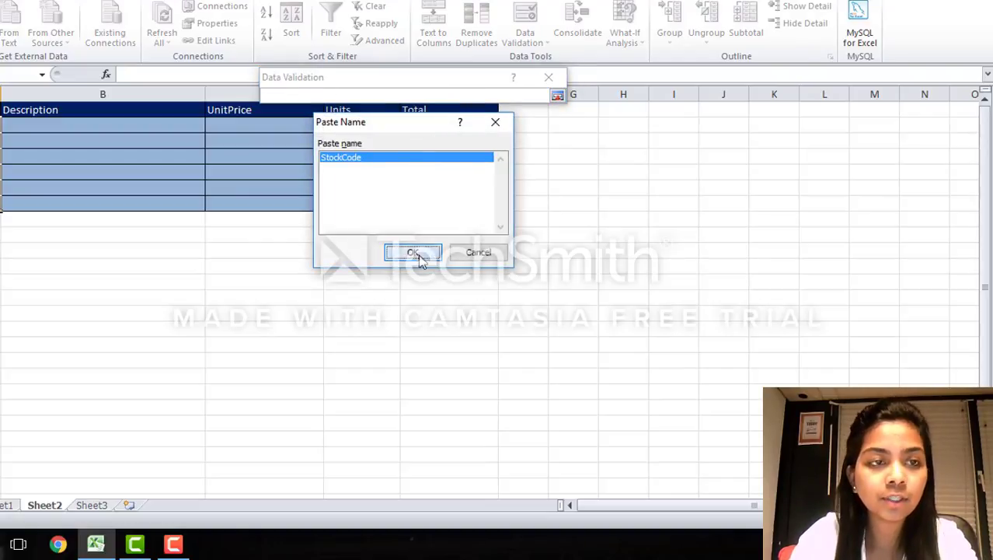
click(418, 253)
text(+)
click(4, 126)
click(11, 269)
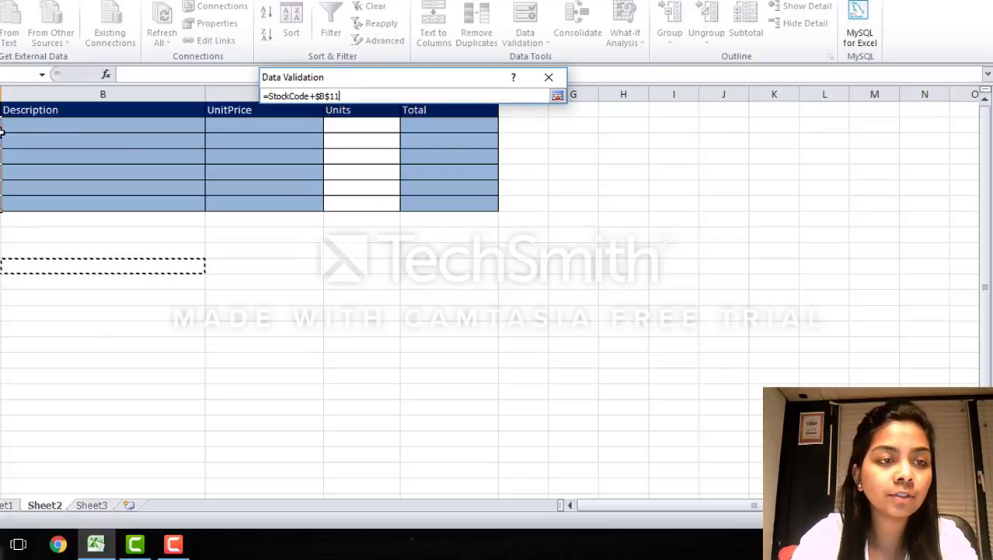
click(1, 124)
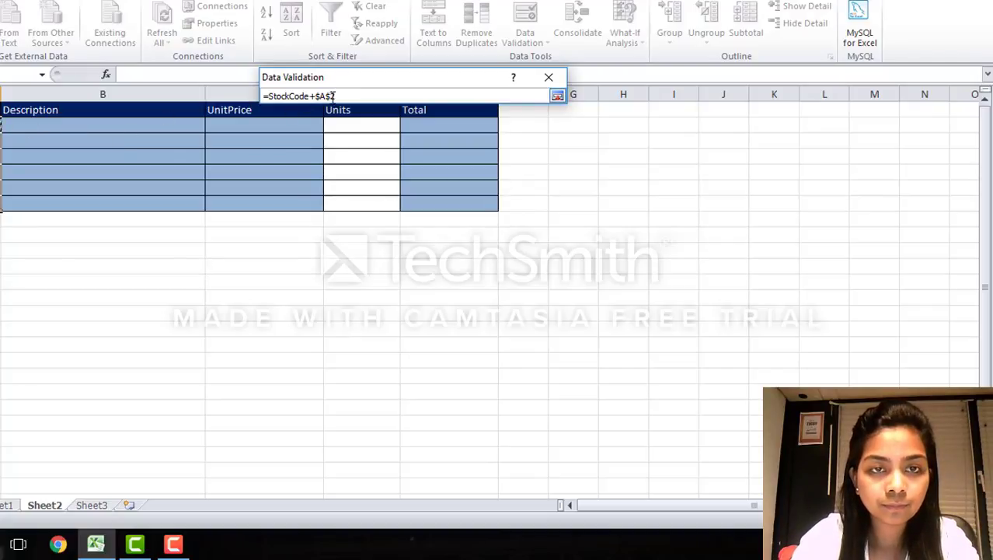
drag(336, 95, 310, 96)
key(BackSpace)
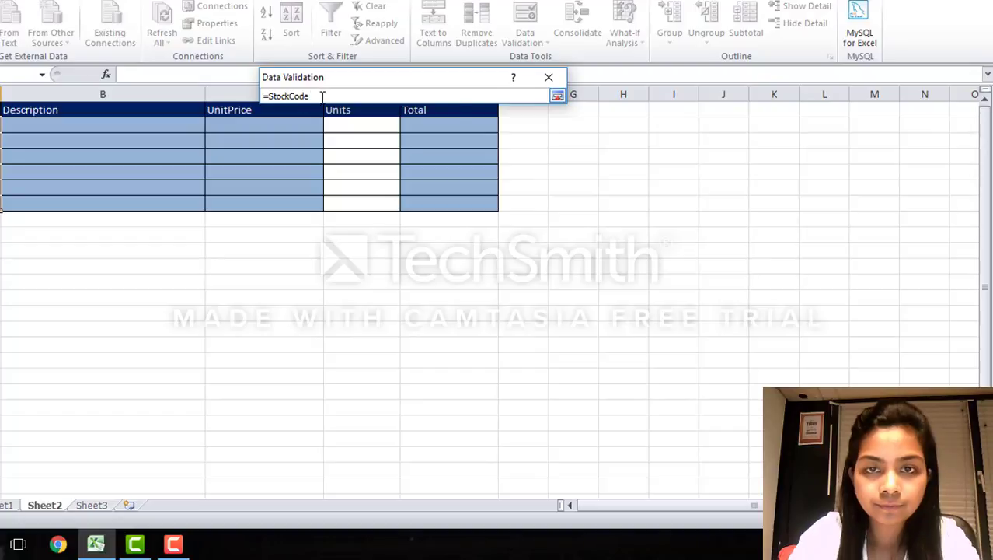
Step: Apply the StockCode list validation and choose 85123 from the in-cell dropdown in A2 on Sheet2
click(557, 94)
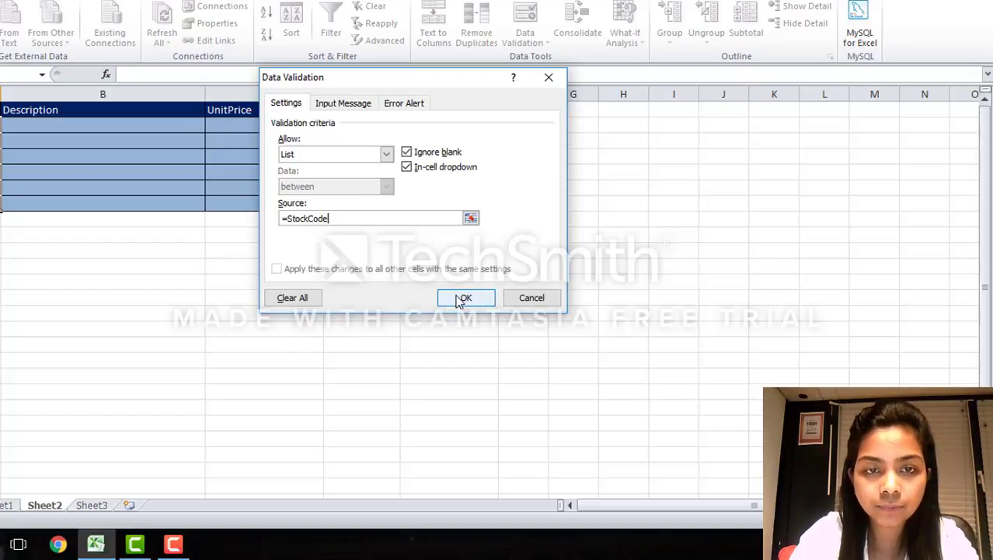
click(464, 297)
click(28, 247)
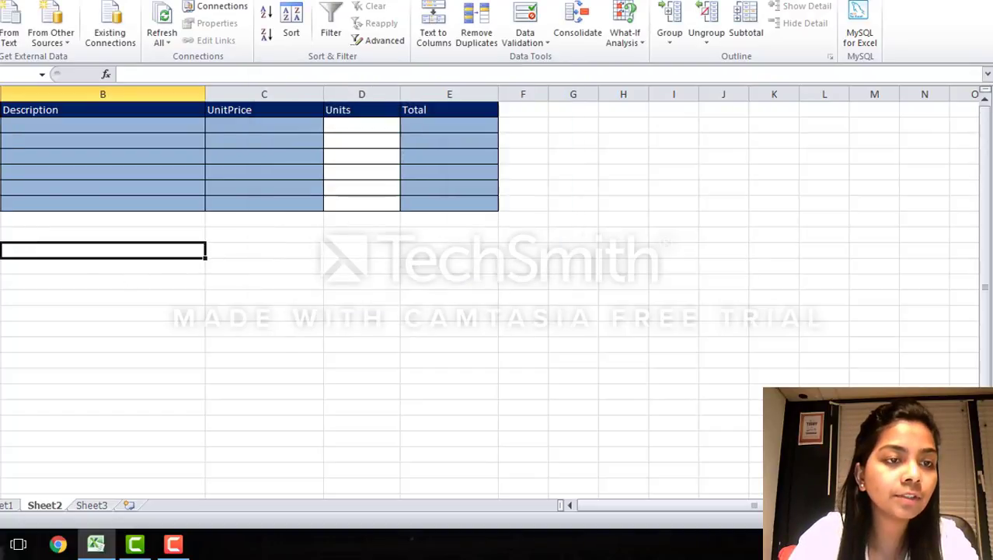
click(8, 126)
click(7, 125)
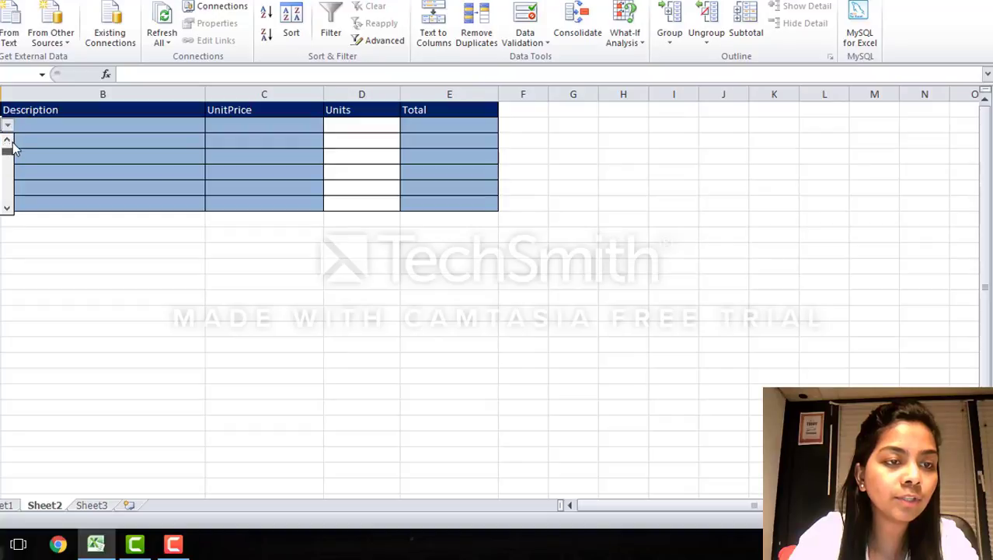
click(10, 148)
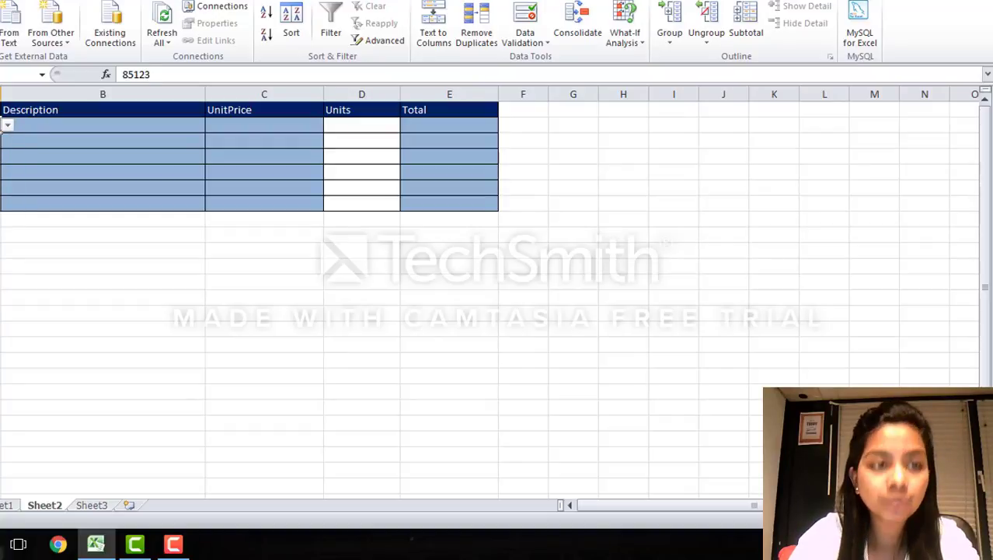
Step: Start a VLOOKUP formula for the first row's Description and UnitPrice cells, with $A2 as the lookup value
drag(55, 122, 240, 125)
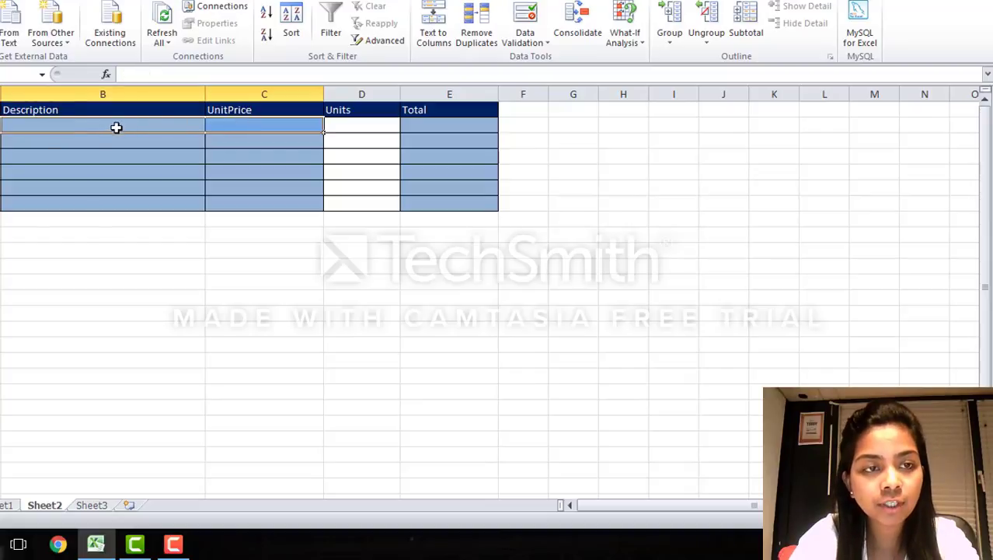
click(171, 74)
text(=)
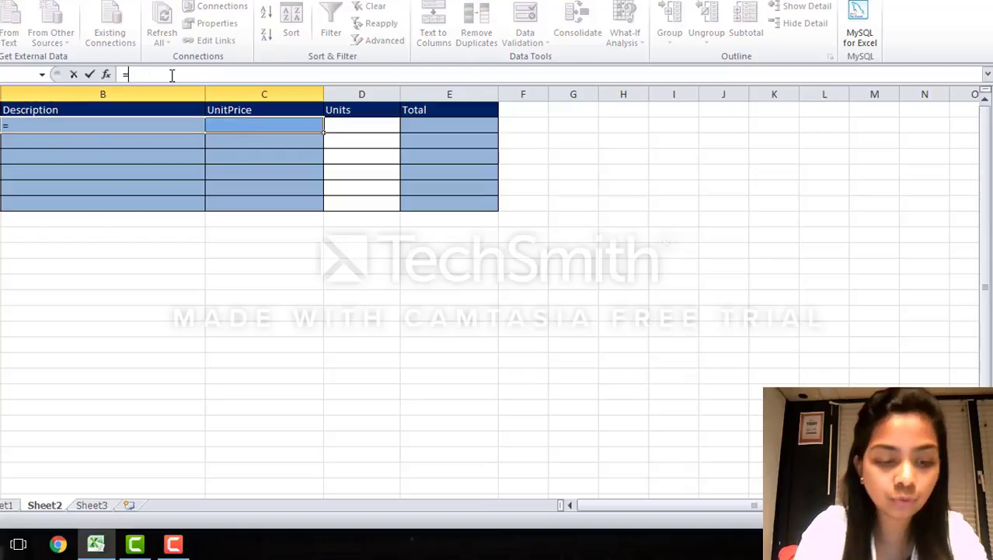
text(Vloo)
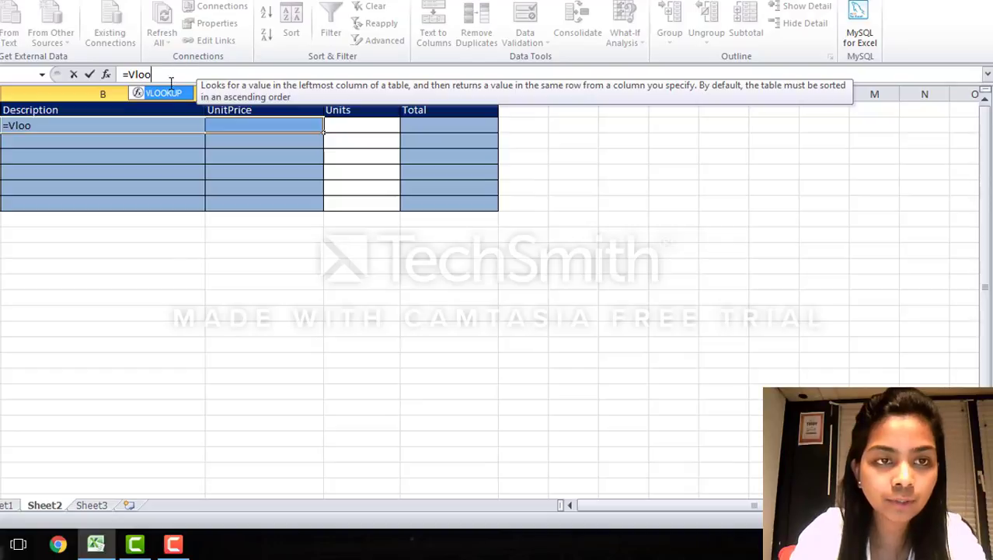
double_click(172, 94)
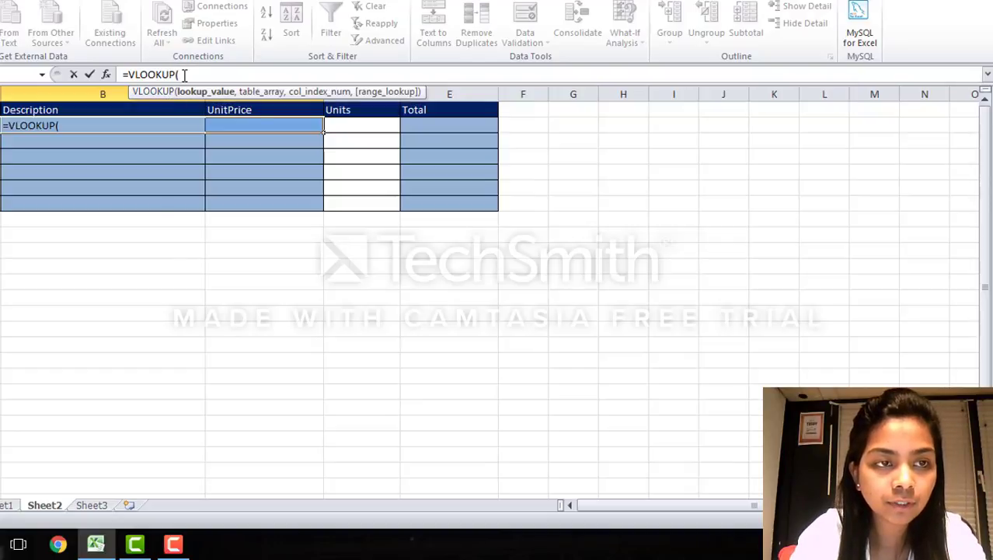
text(A2)
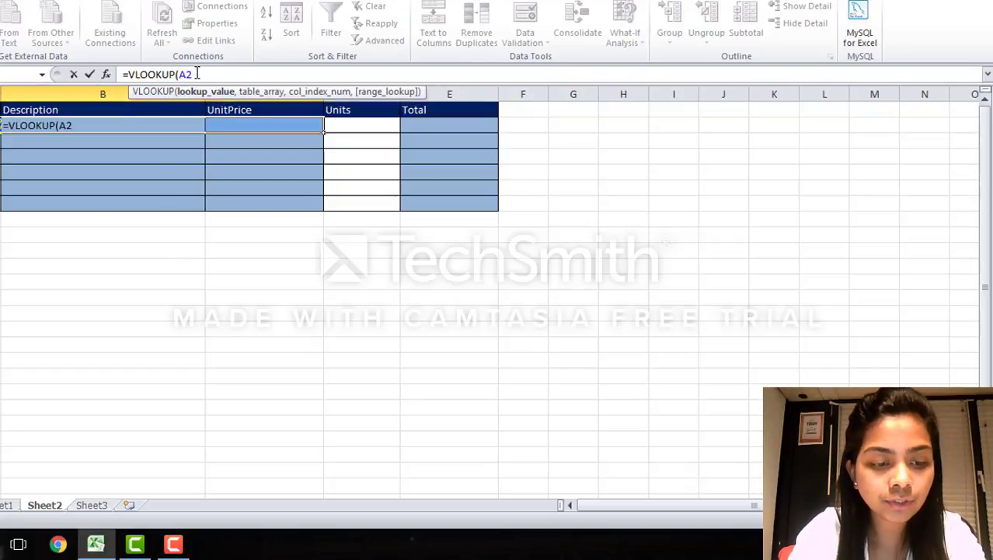
key(F4)
key(F4)
key(F4)
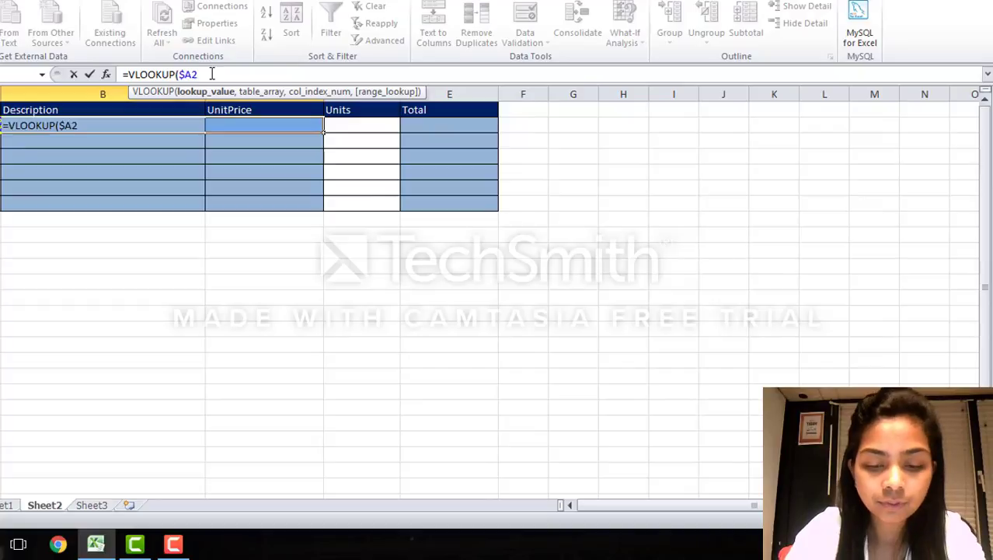
text(,)
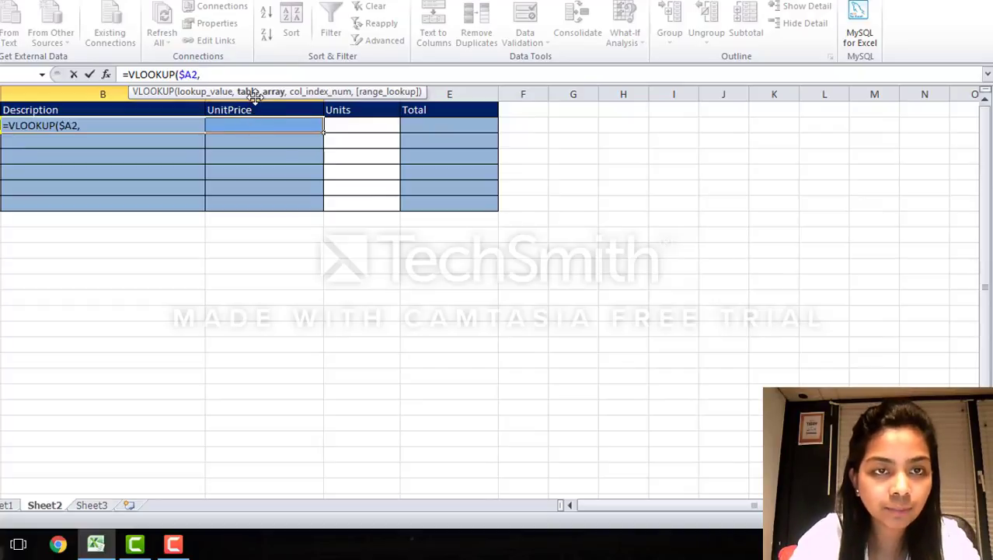
Step: Set the VLOOKUP table array to Sheet1!$A$2:$C$50 with absolute references
click(12, 506)
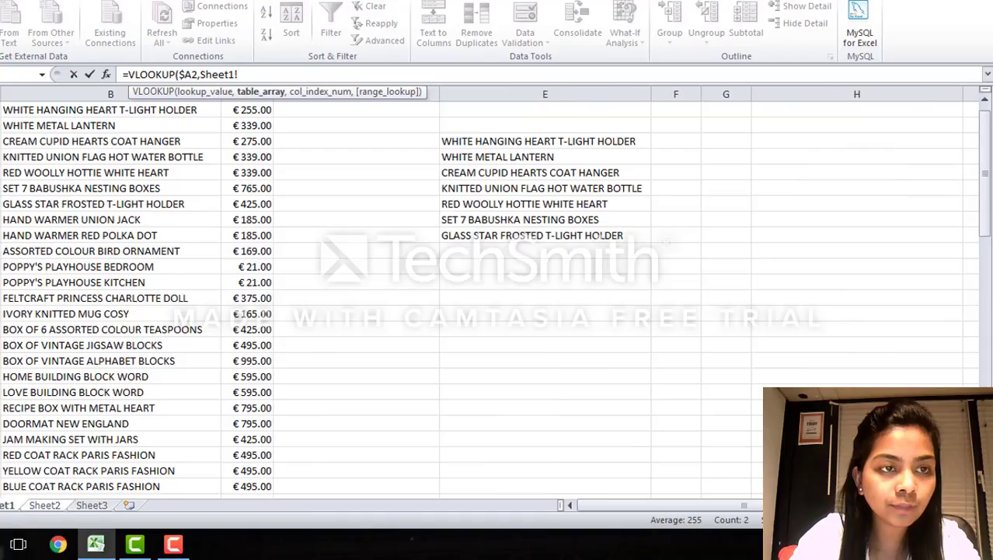
drag(117, 110, 227, 113)
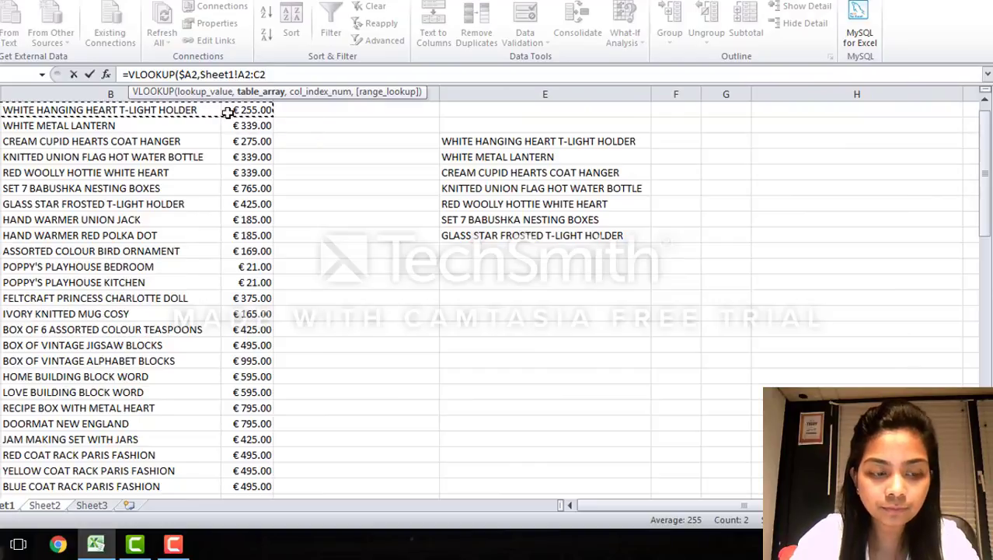
key(ctrl+shift+Down)
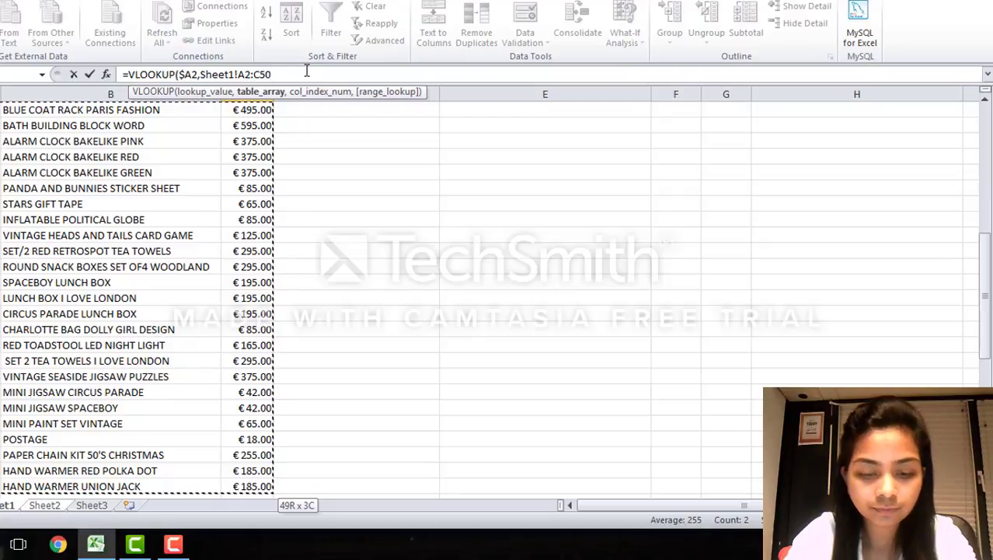
text(,)
click(247, 74)
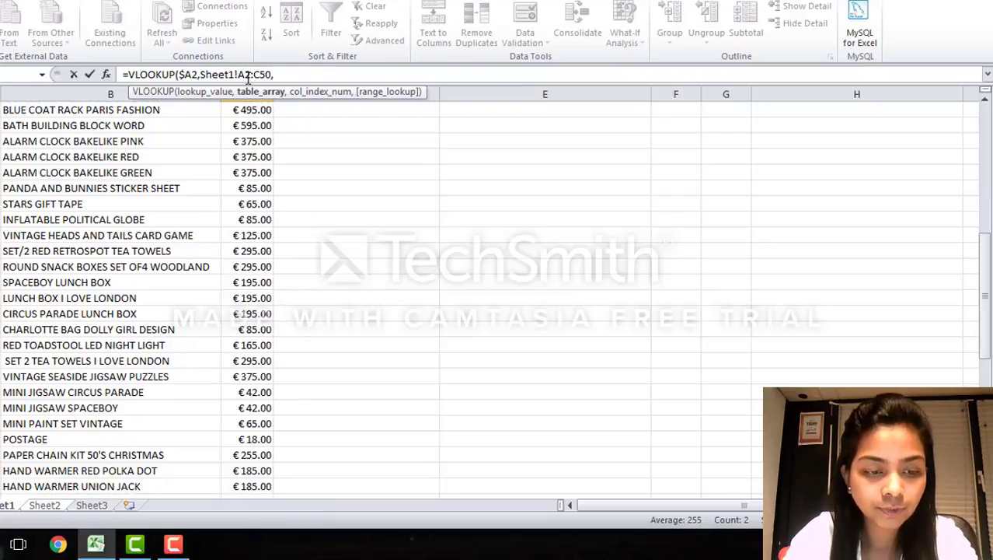
key(F4)
click(271, 74)
key(F4)
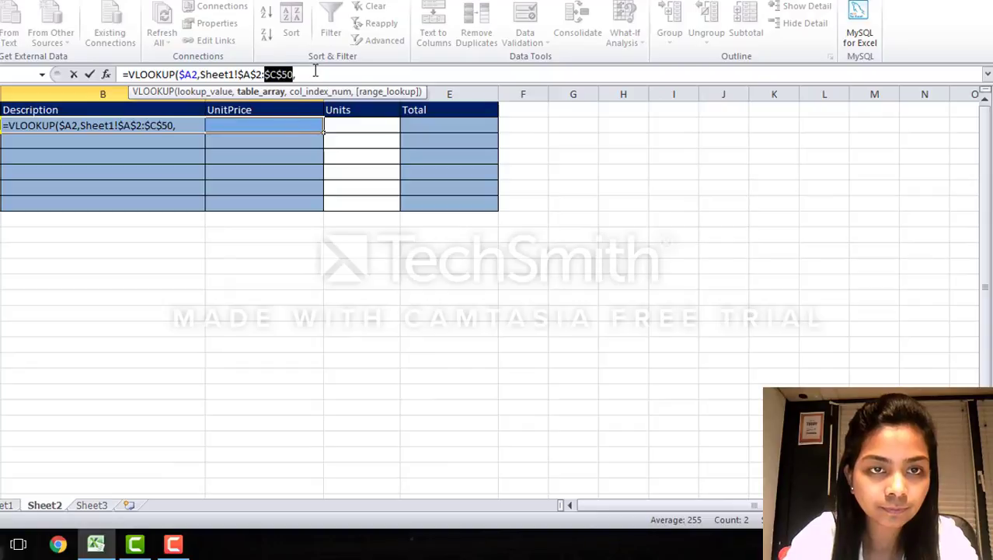
Step: Set the VLOOKUP column index to COLUMNS($B3:B3)+1, locking only the column of the first reference
click(314, 72)
text(C)
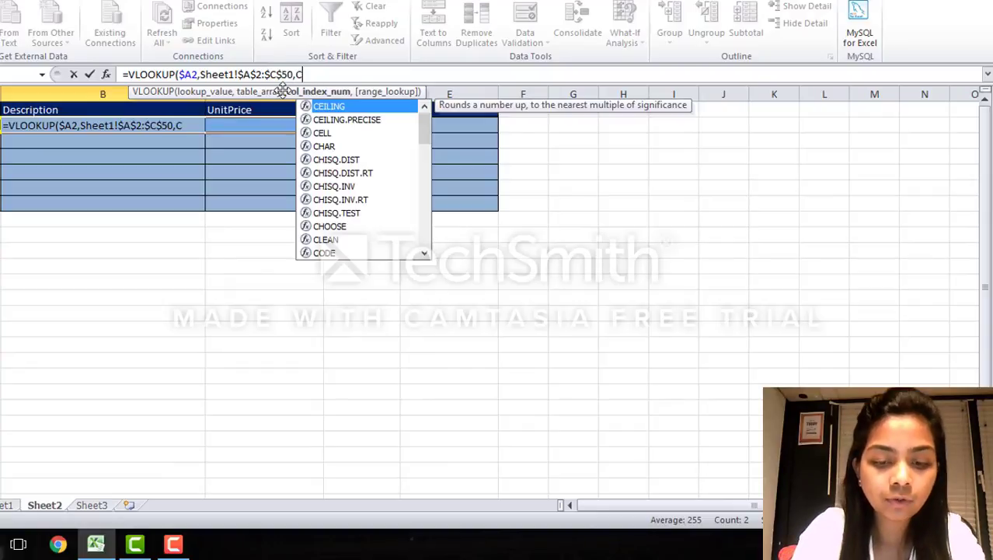
text(olu)
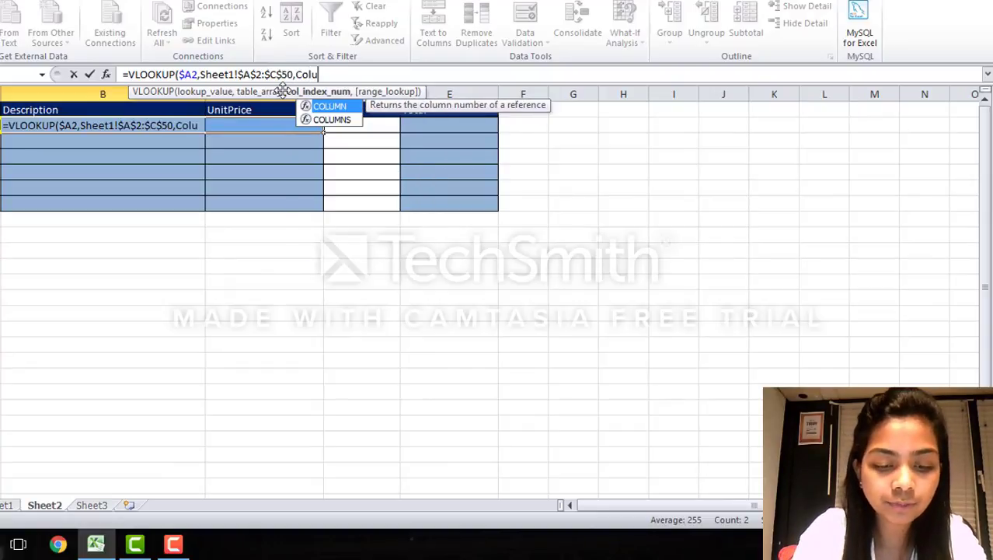
text(mns()
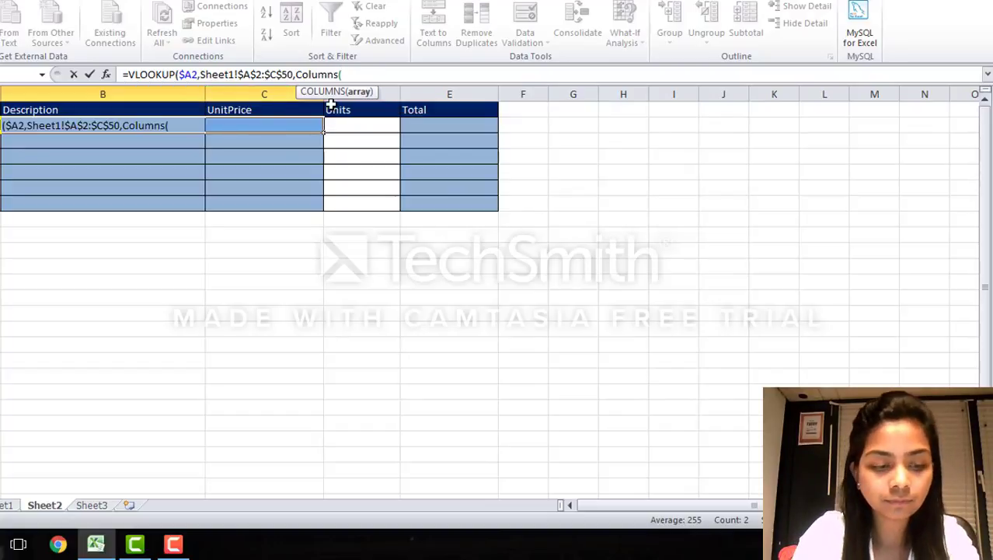
text(b3)
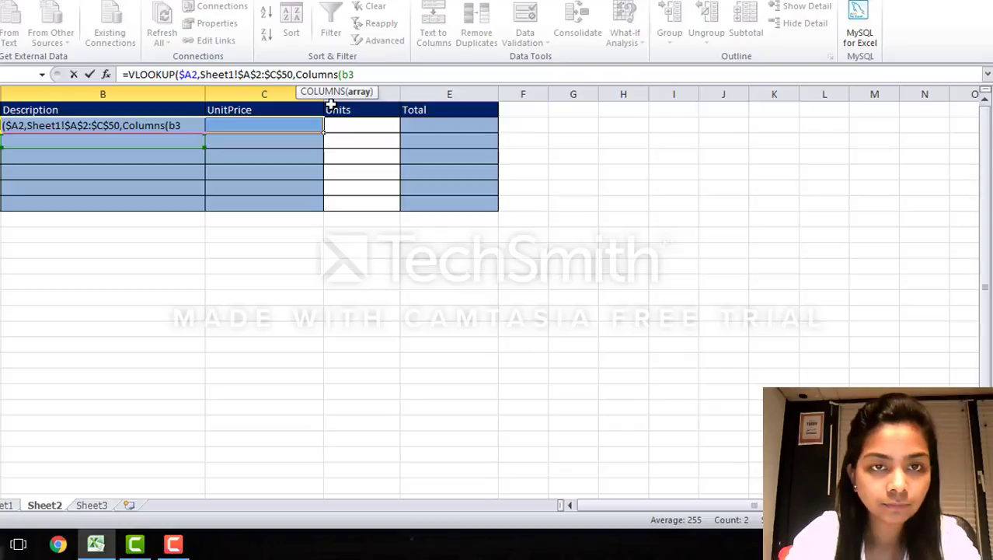
key(F4)
key(F4)
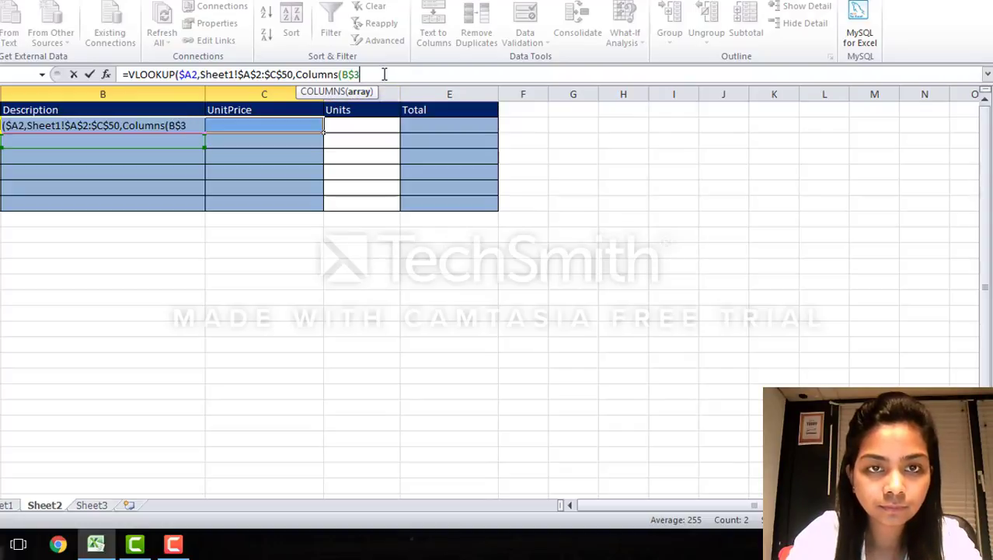
key(F4)
text(:)
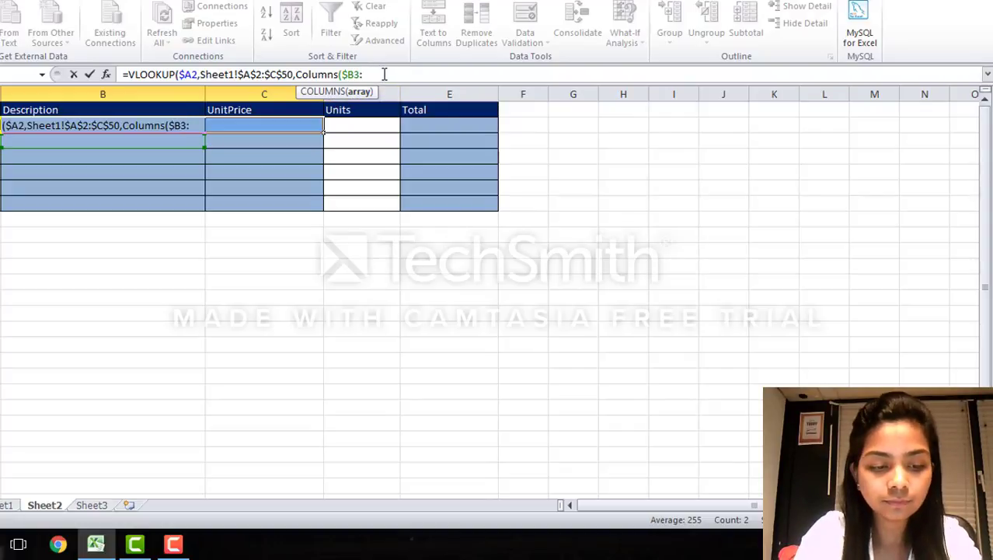
text(b3)
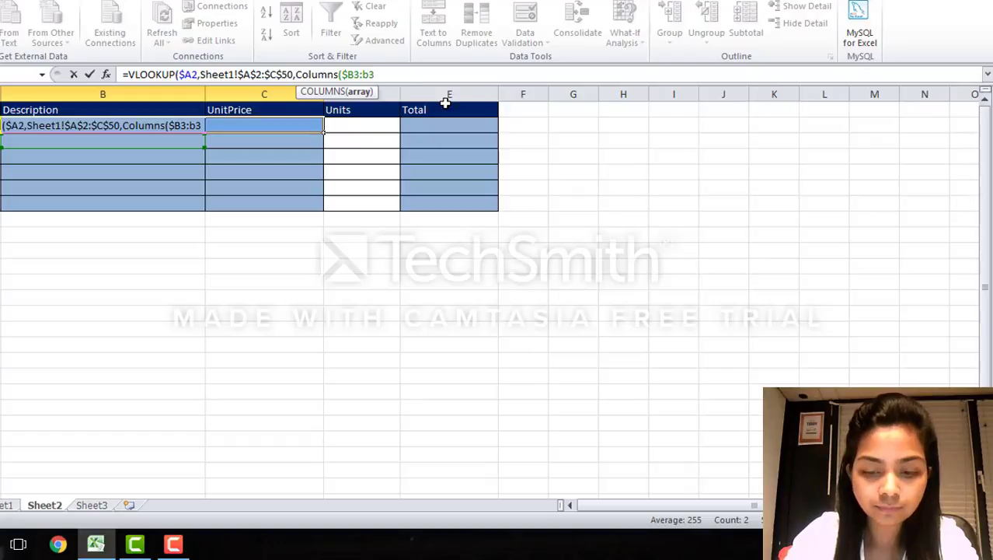
text()+)
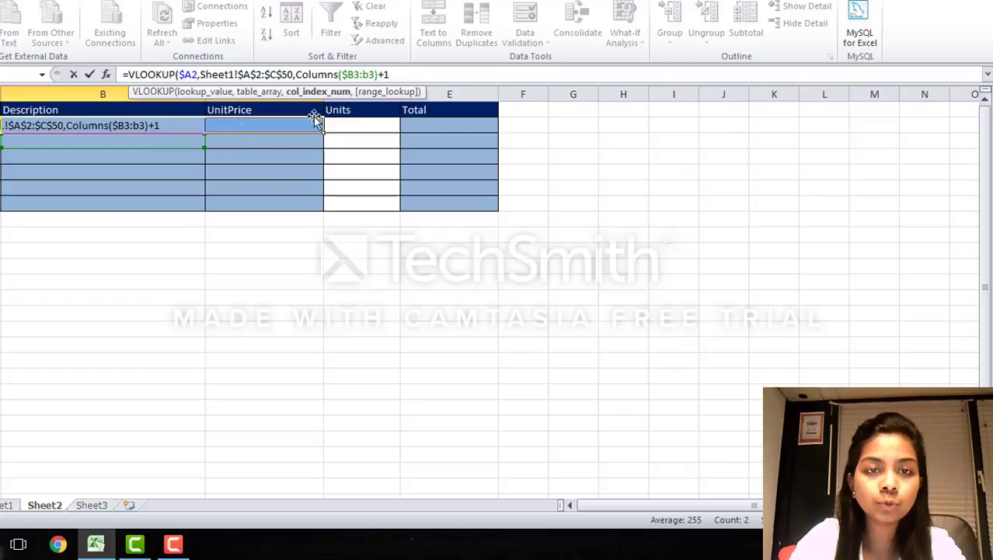
text(1,)
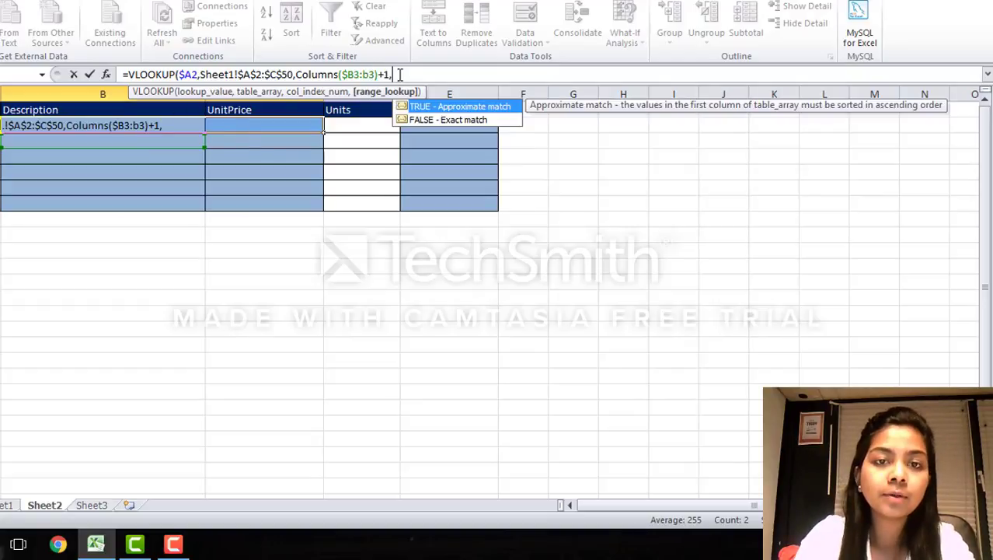
Step: Complete the VLOOKUP in B2 with FALSE for an exact match and copy it across to the UnitPrice cell C2
double_click(425, 120)
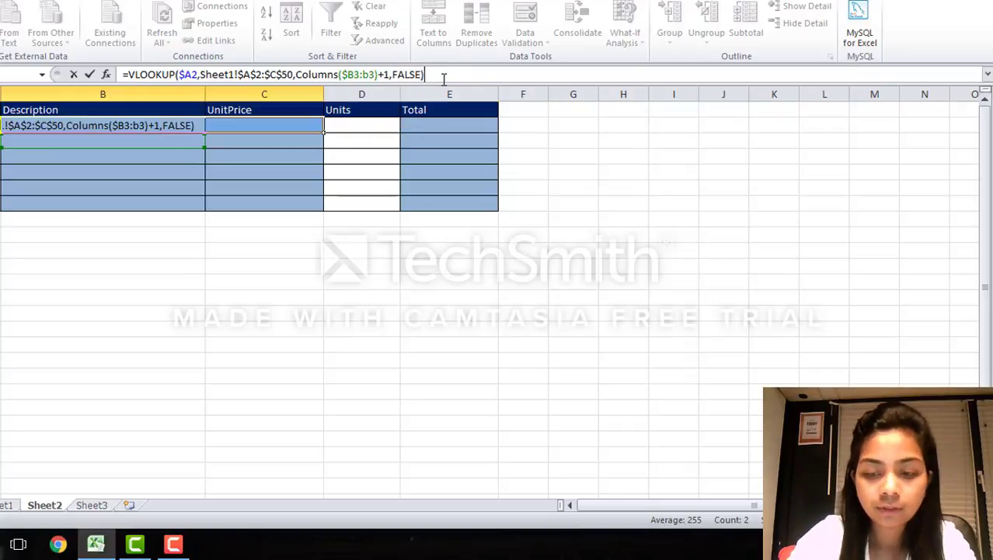
key(Return)
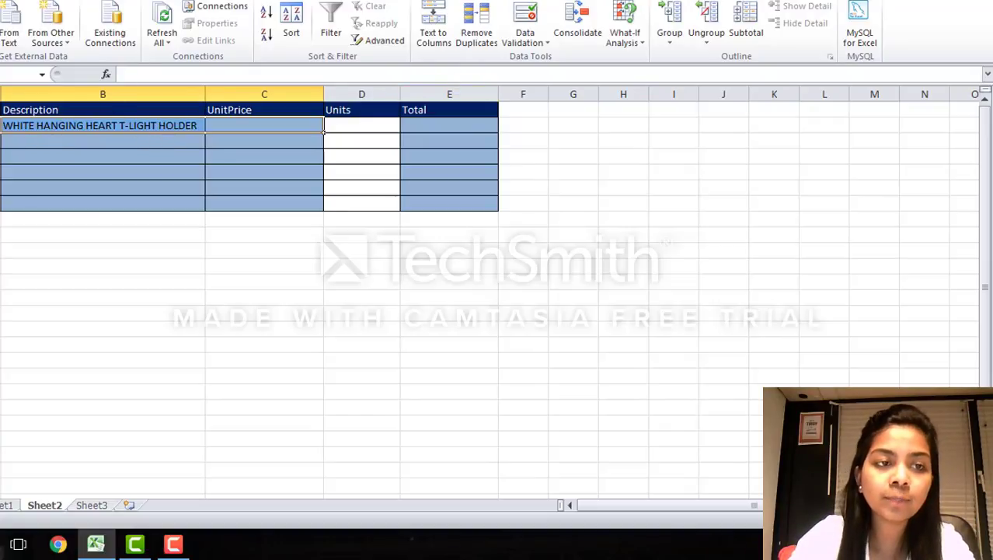
click(193, 130)
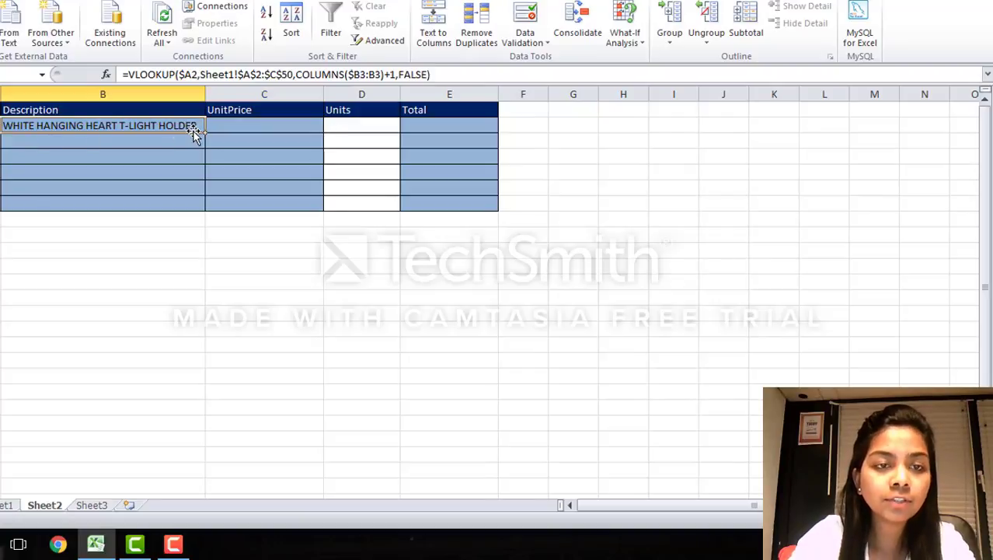
drag(206, 133, 268, 129)
click(315, 282)
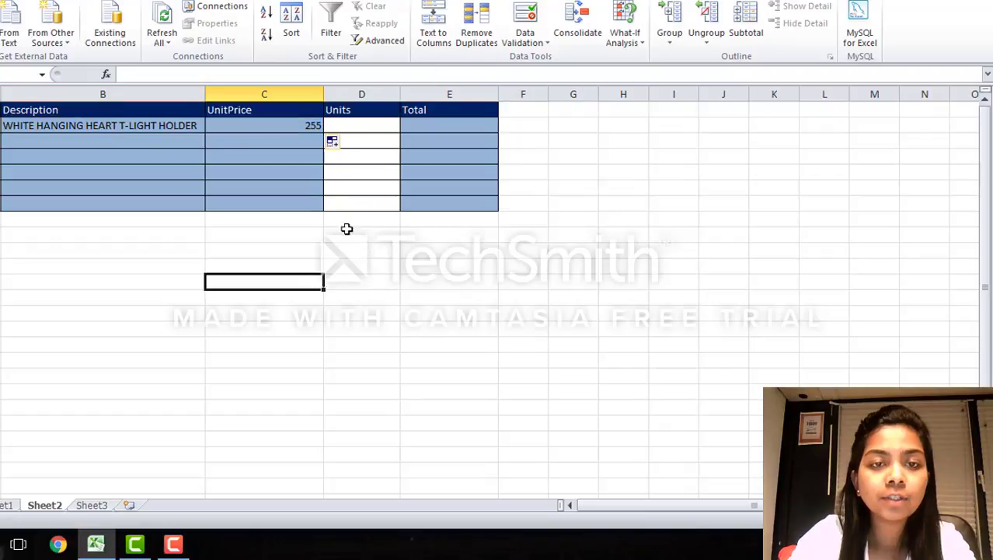
Step: Enter 5, 5 and 1 in the Units column for the first three product rows
click(373, 124)
text(5)
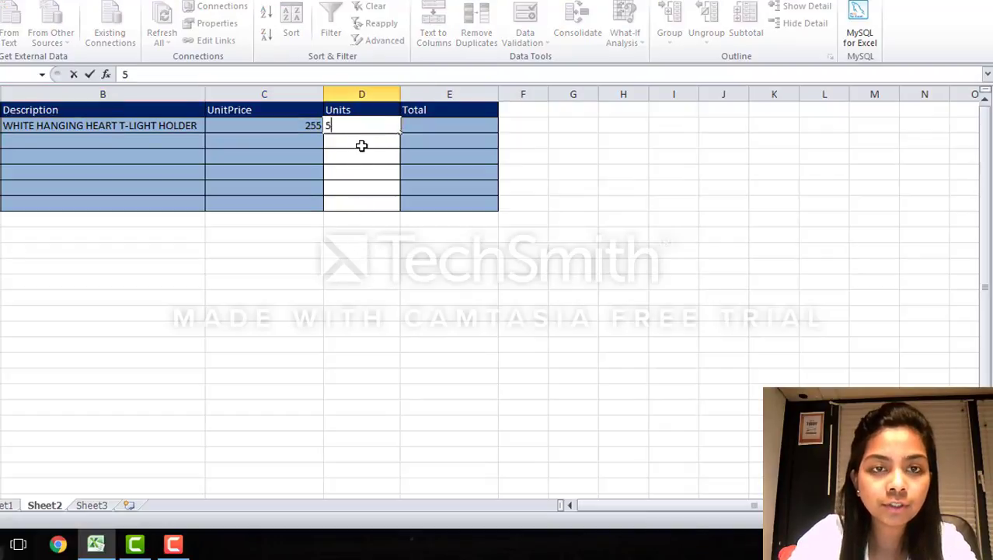
click(363, 146)
text(5)
double_click(368, 157)
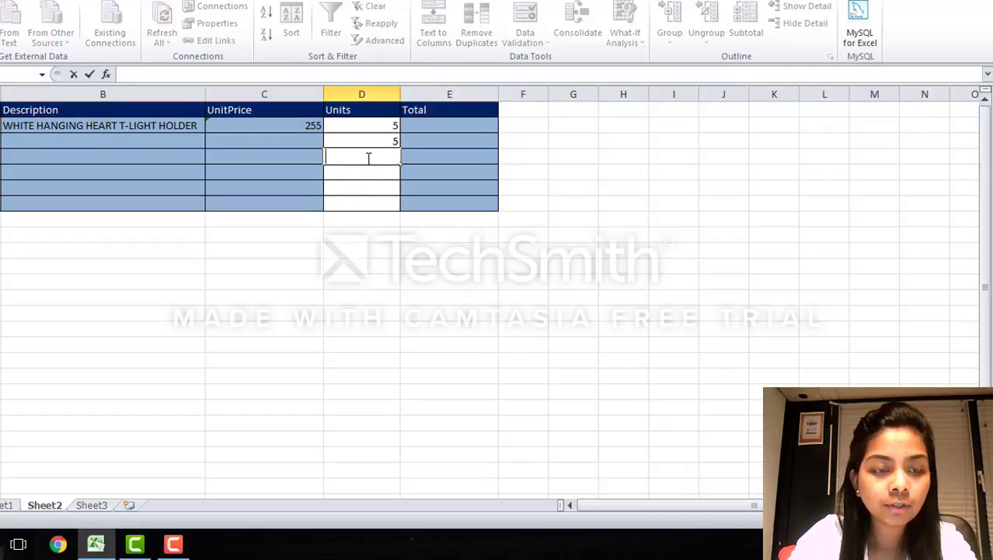
text(1)
click(420, 125)
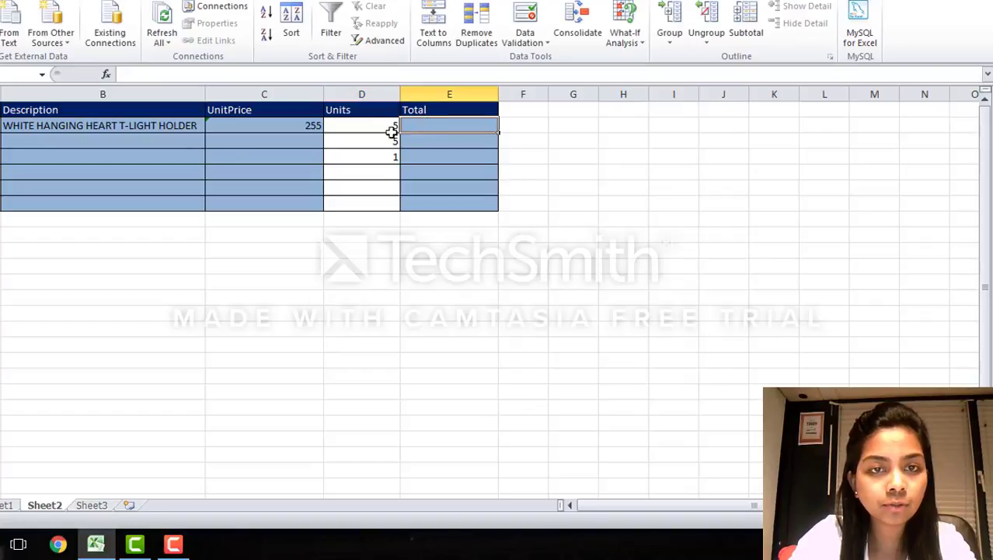
click(0, 126)
click(0, 141)
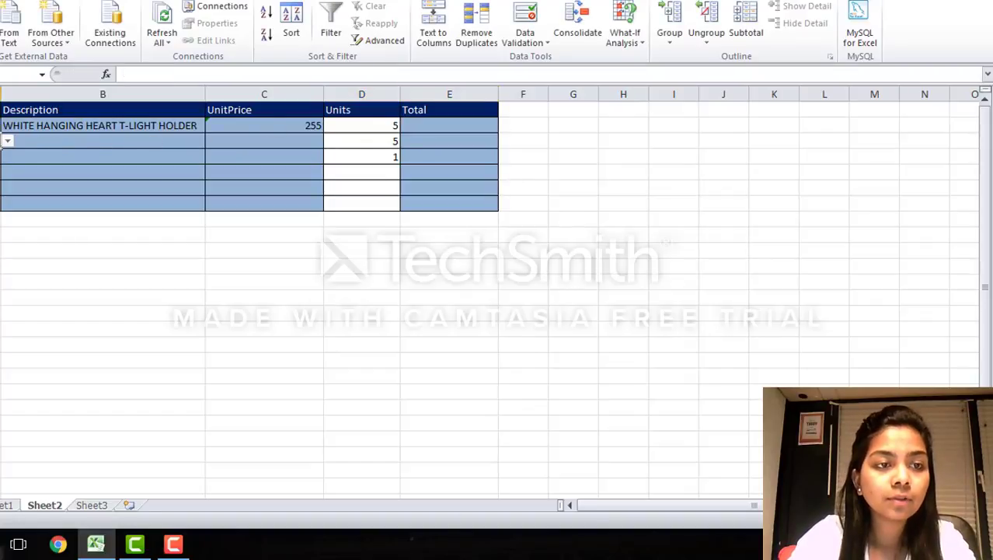
click(7, 142)
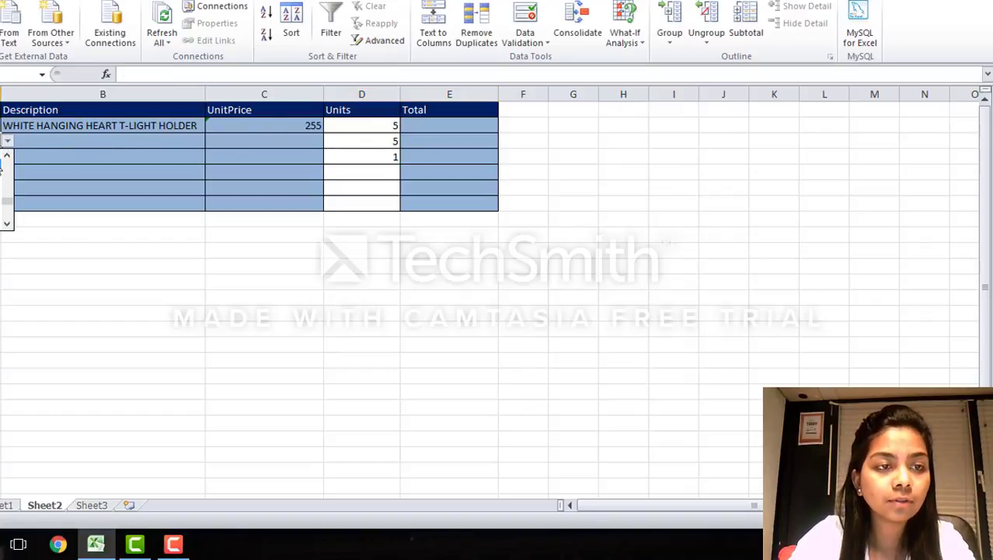
Step: Fill the Description VLOOKUP formula from B2 down through B7
click(101, 128)
drag(203, 132, 206, 212)
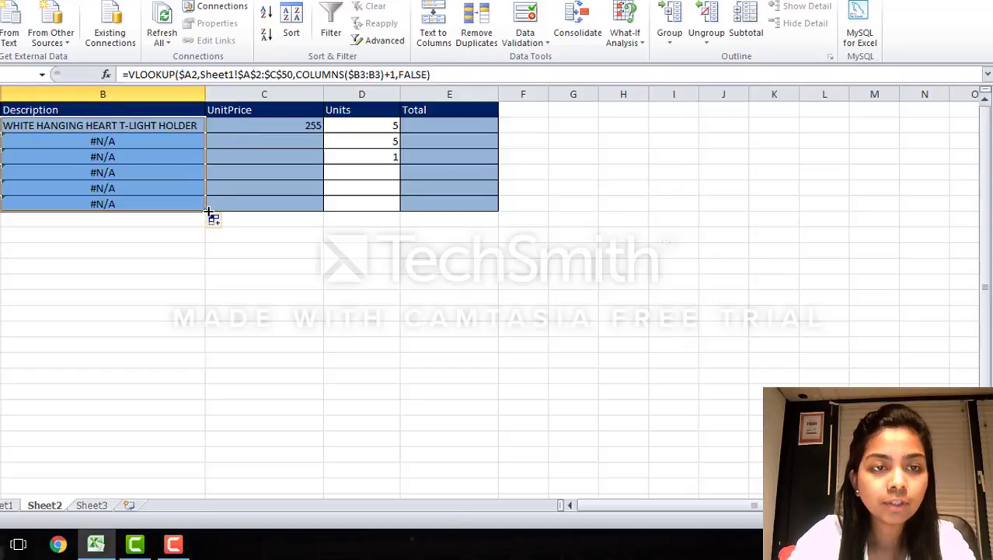
Step: Try to fill the UnitPrice formula from C2 down through C7, and undo the attempt
click(260, 128)
drag(319, 134, 314, 204)
click(296, 124)
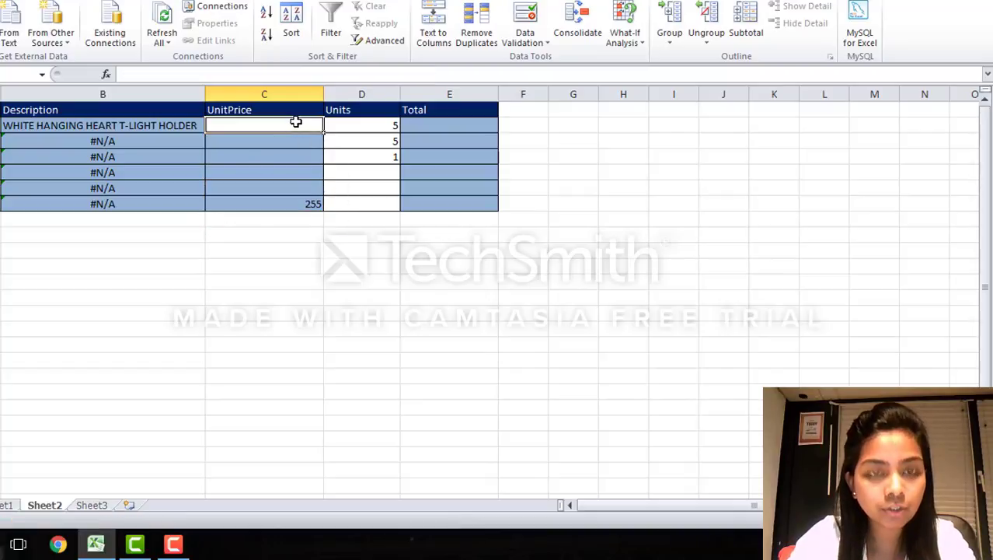
key(ctrl+z)
click(172, 543)
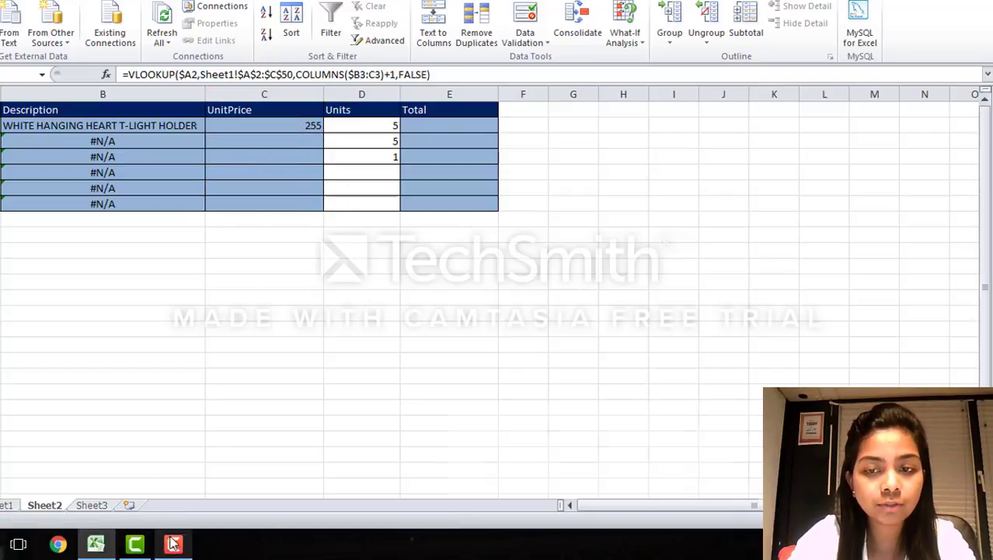
click(942, 427)
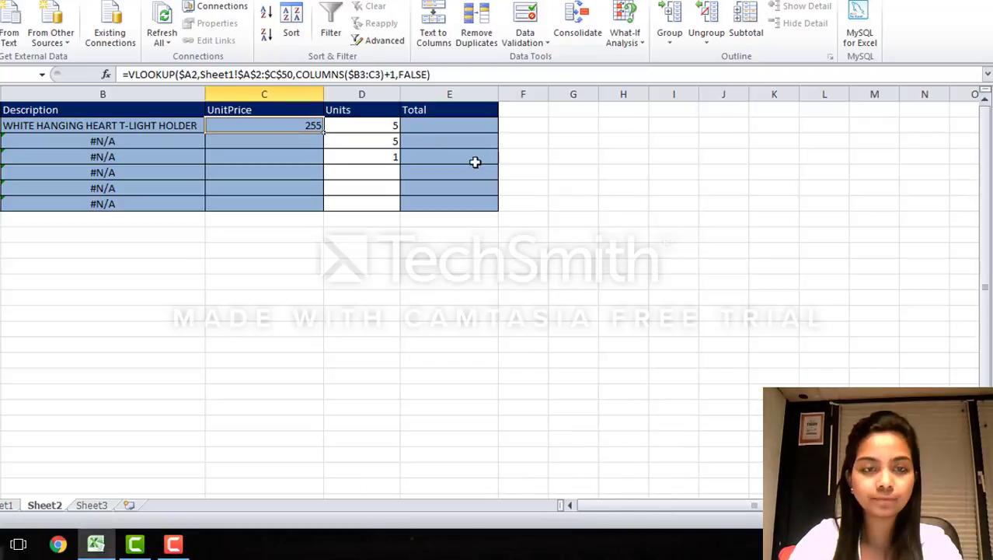
Step: Wrap the UnitPrice VLOOKUP in C2 with IF($A2="","",…) so it returns blank when the stock code is empty
click(177, 74)
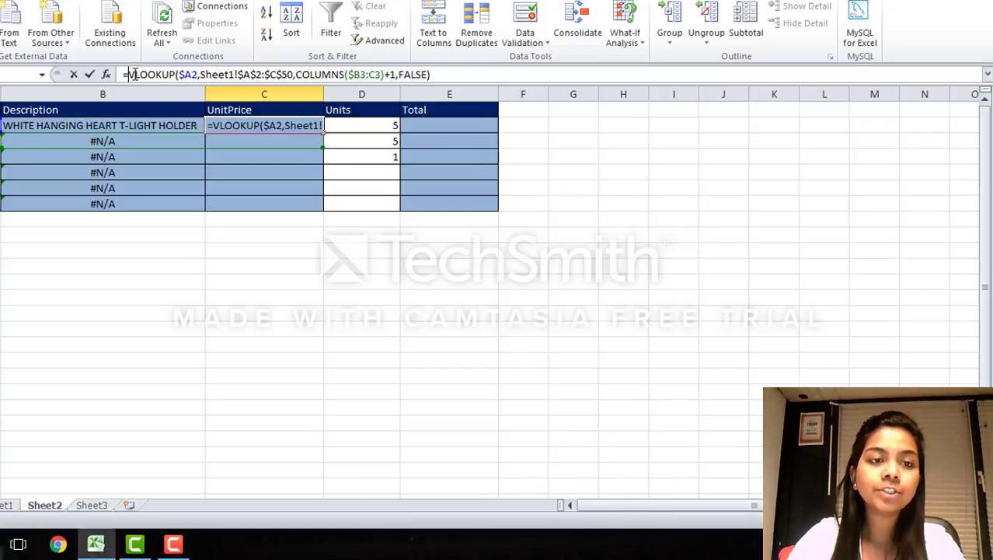
text(If)
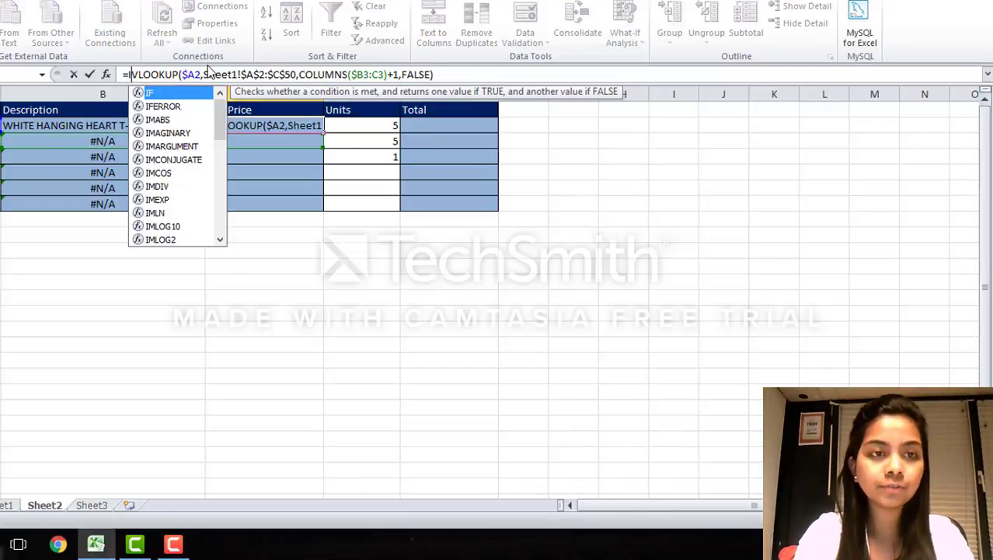
text(()
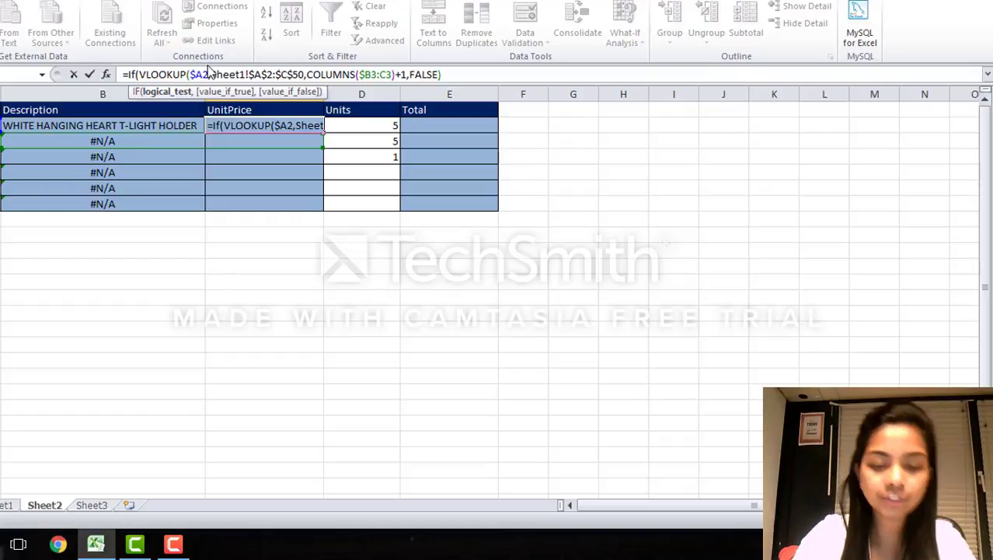
text(A2)
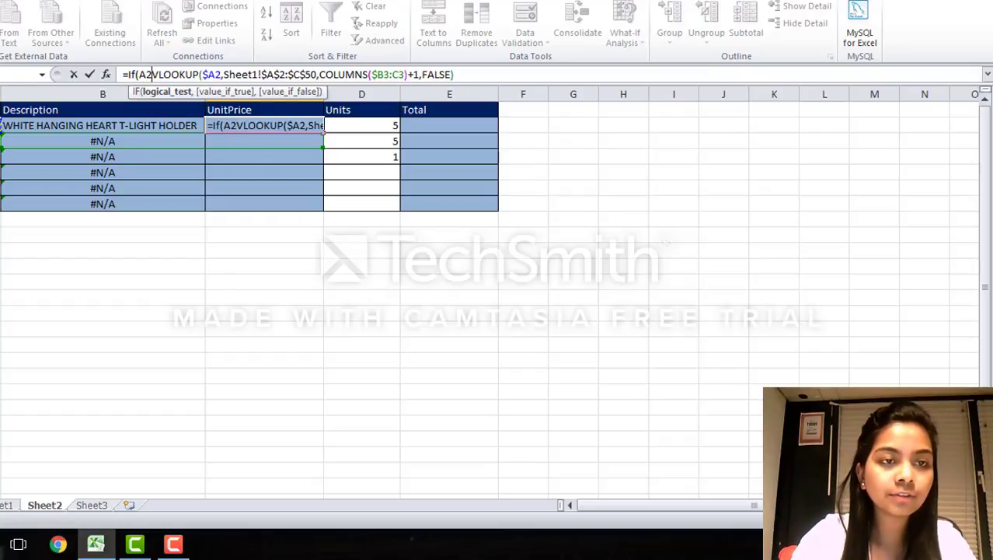
key(F4)
key(F4)
key(F4)
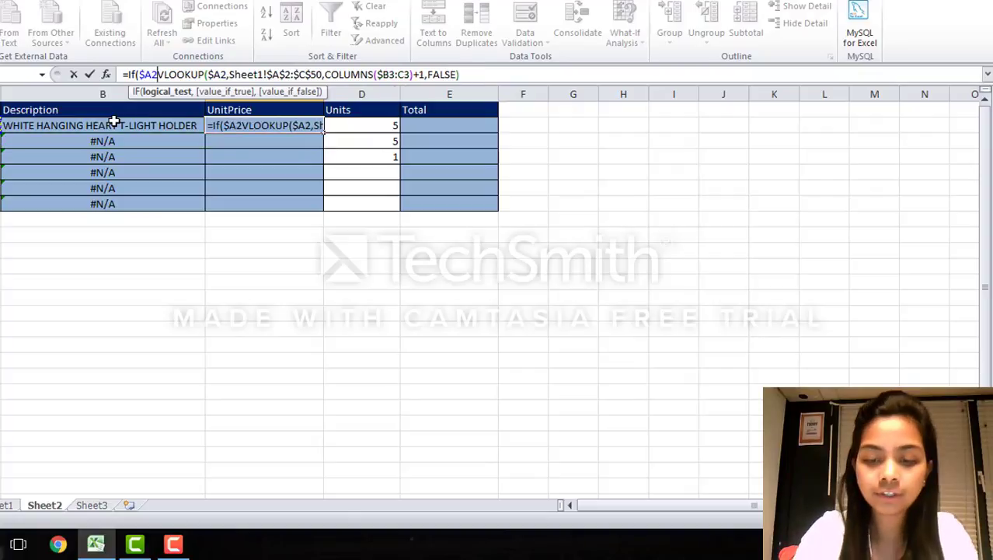
text(="",)
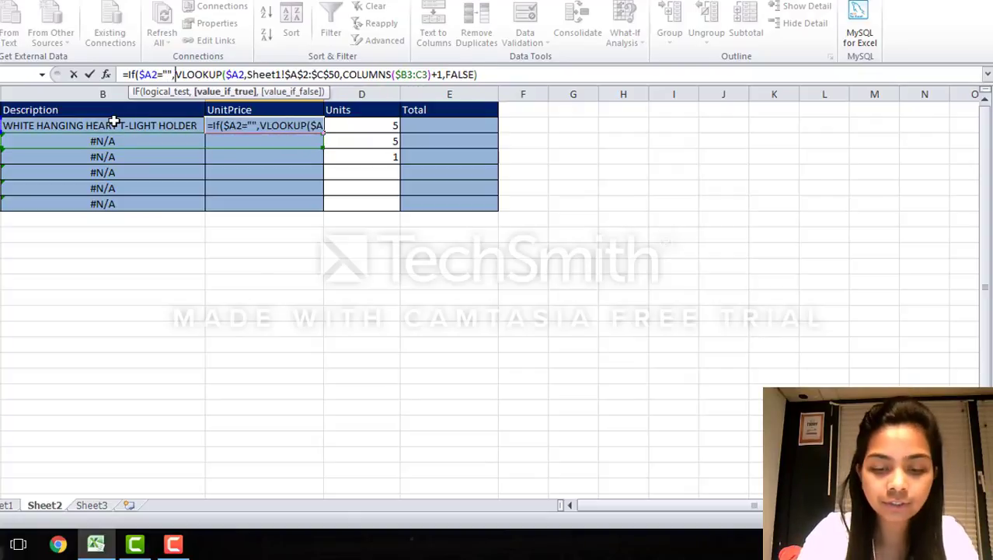
text("",)
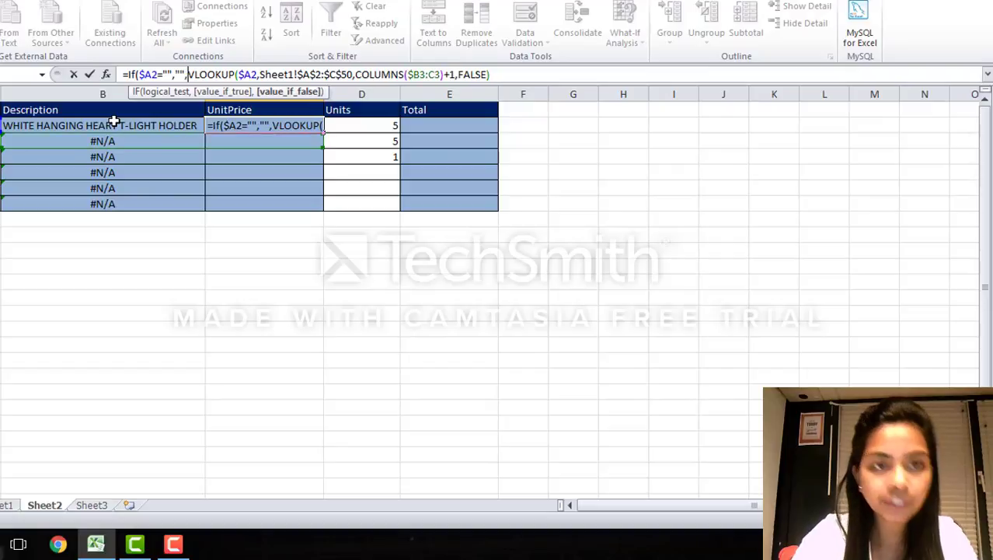
click(500, 75)
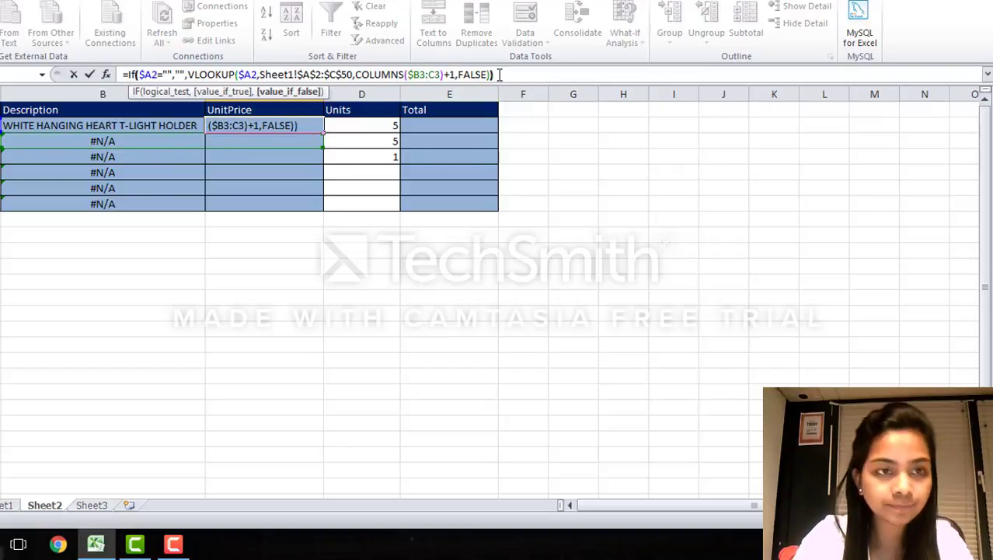
key(Return)
Step: Compare the Description formula in B2 with the UnitPrice formula in C2
click(116, 126)
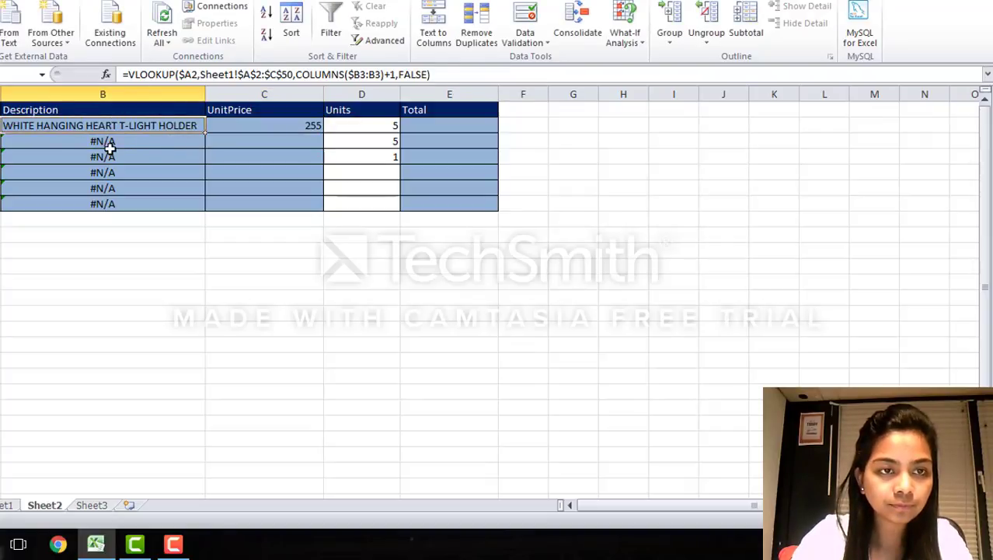
click(109, 150)
click(118, 128)
click(222, 123)
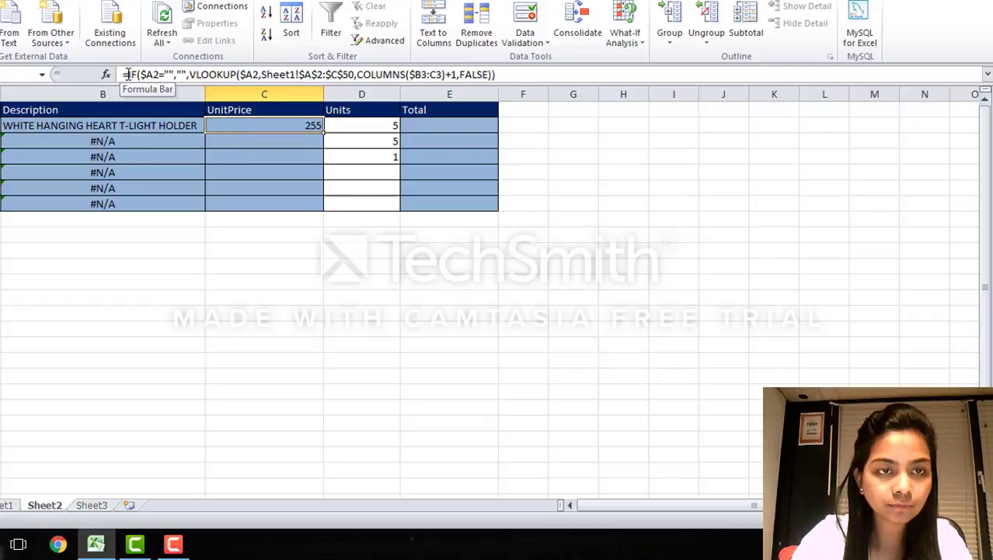
click(140, 124)
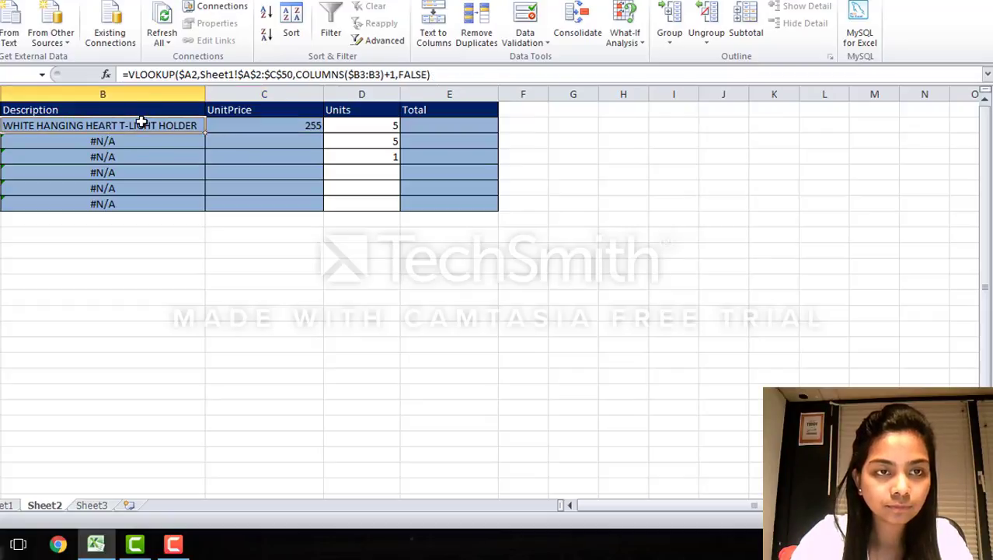
click(248, 121)
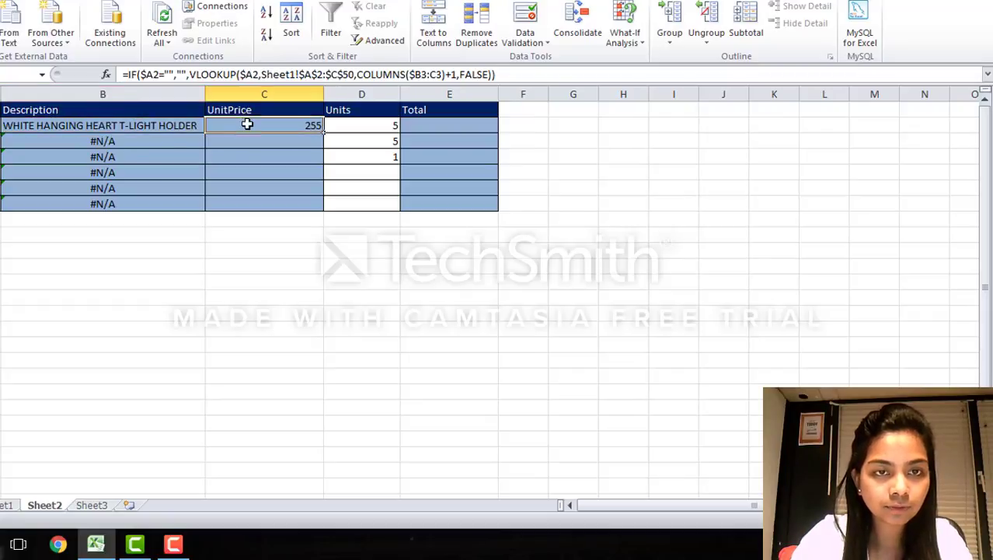
Step: Wrap the Description VLOOKUP in B2 with IF(A2="","",…) and close the added parenthesis
click(190, 125)
click(131, 74)
text(I)
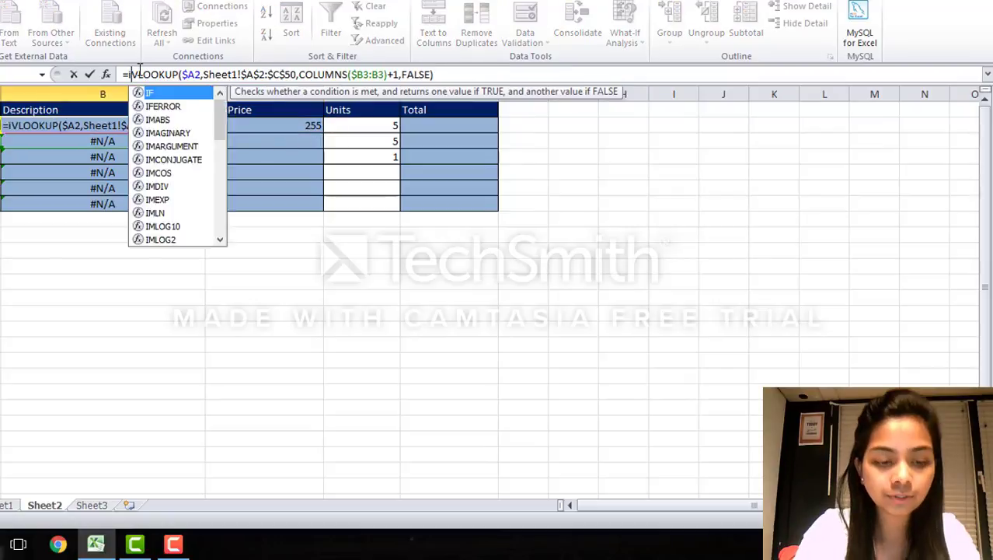
text(f()
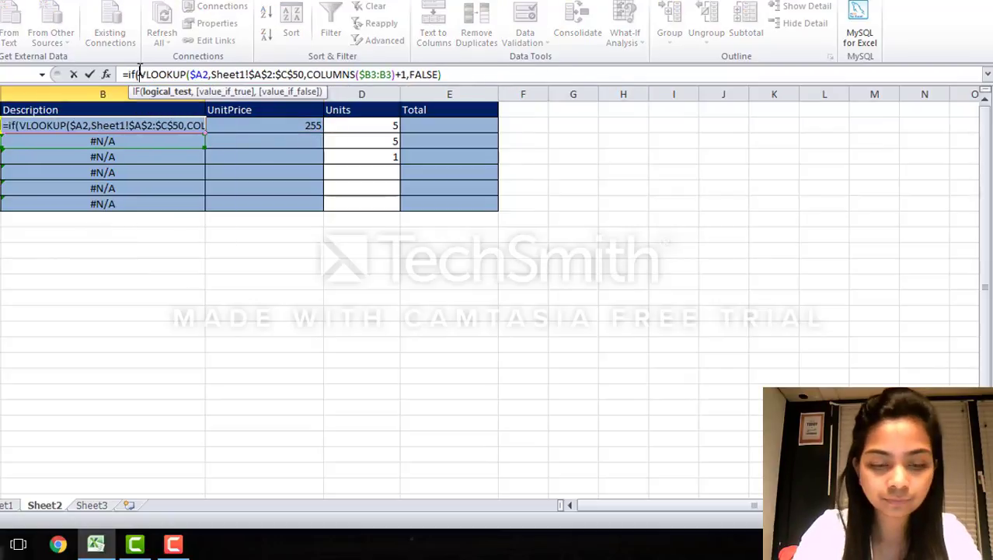
text(A2)
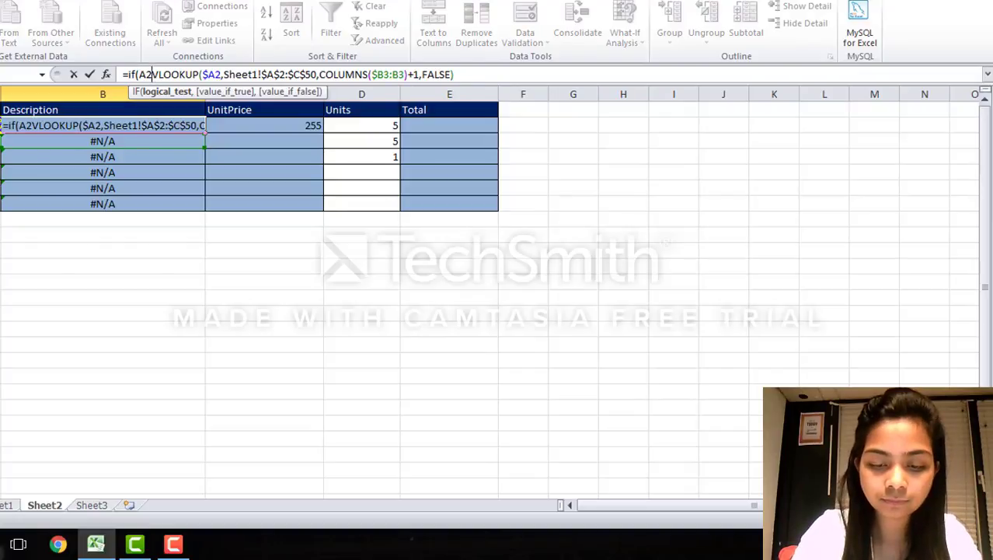
text(="",)
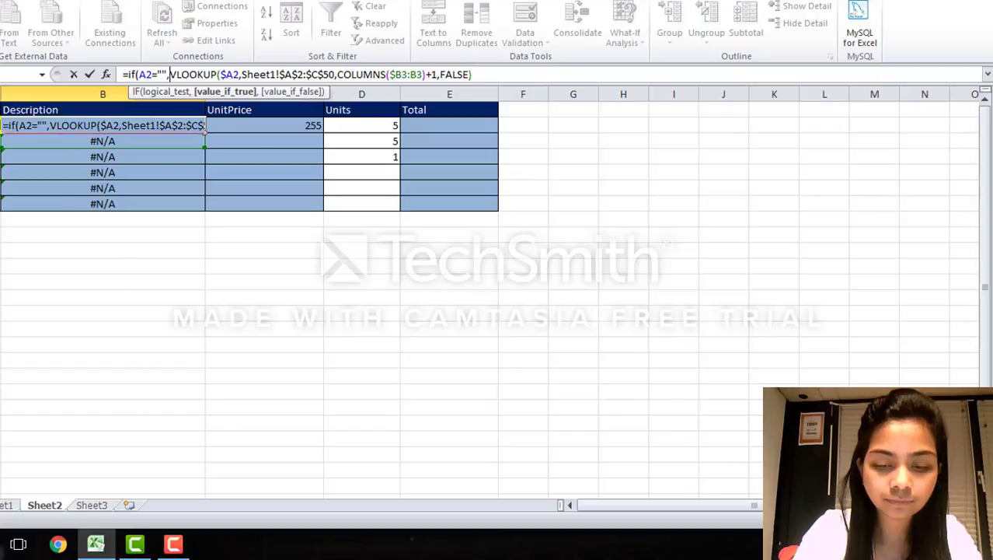
text("",)
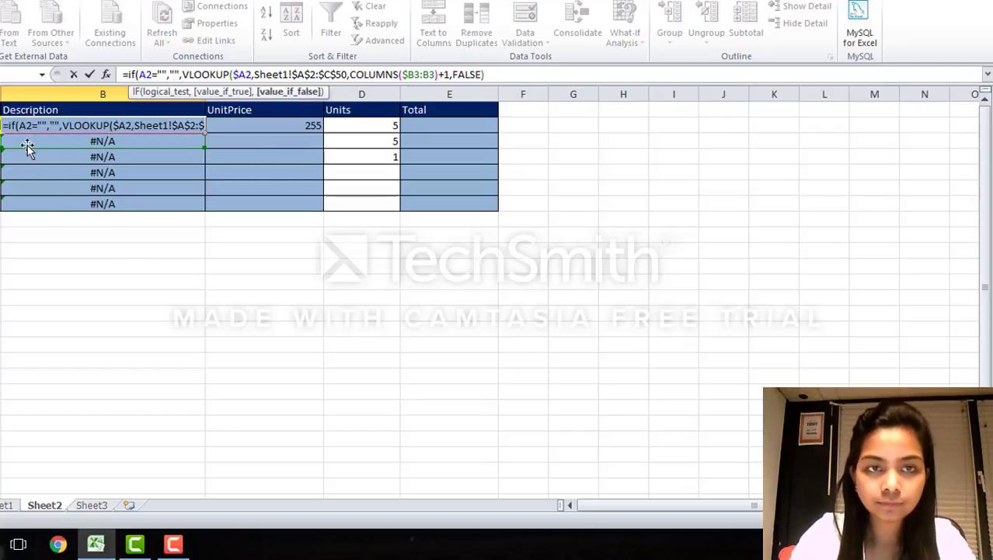
click(506, 76)
text())
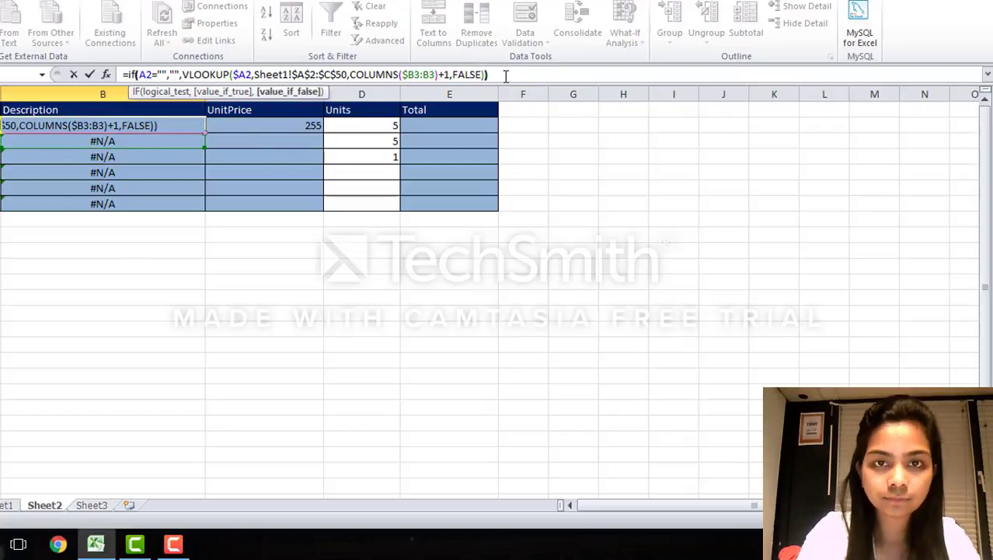
Step: Change the reference in B2's IF test to the column-absolute $A2 and accept the formula
click(145, 74)
key(F4)
key(F4)
key(F4)
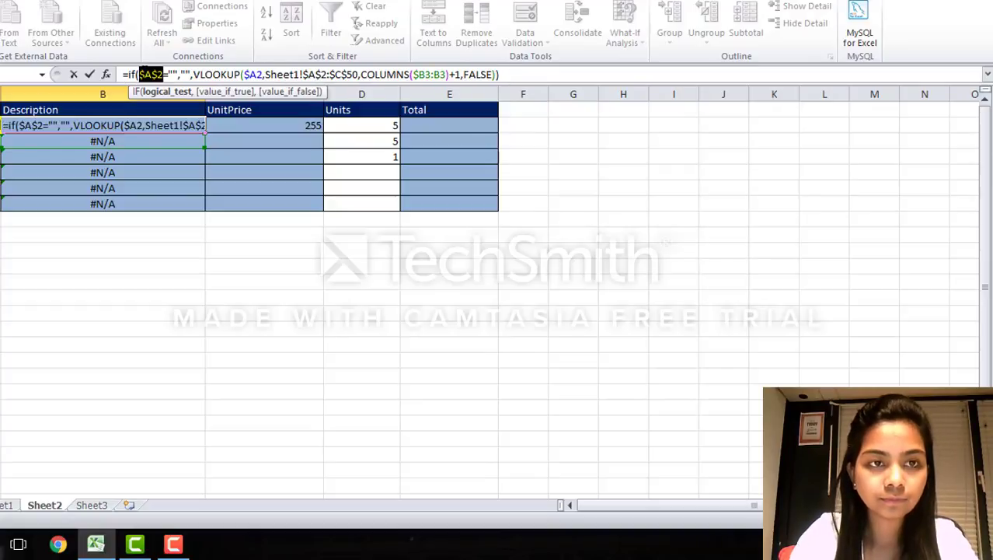
click(319, 405)
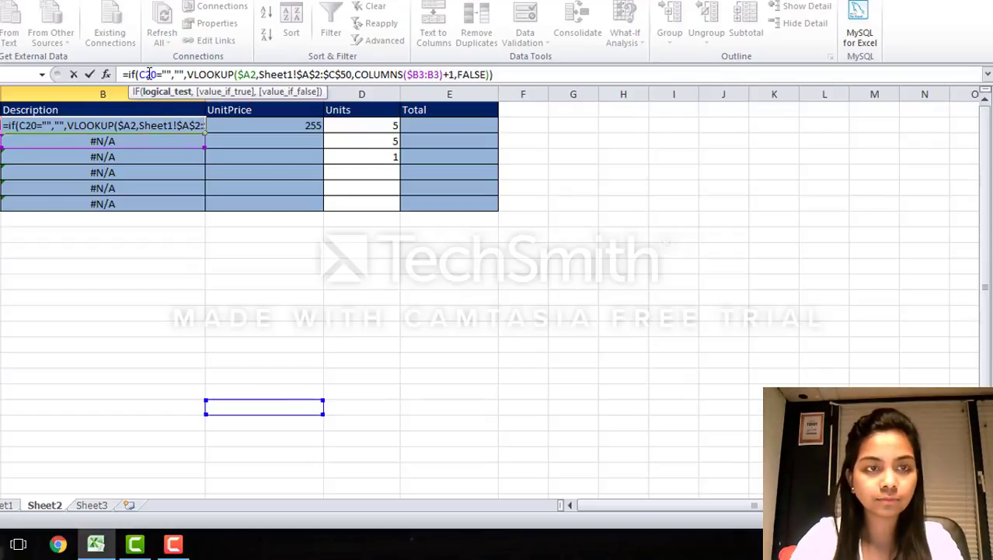
key(ctrl+z)
click(524, 72)
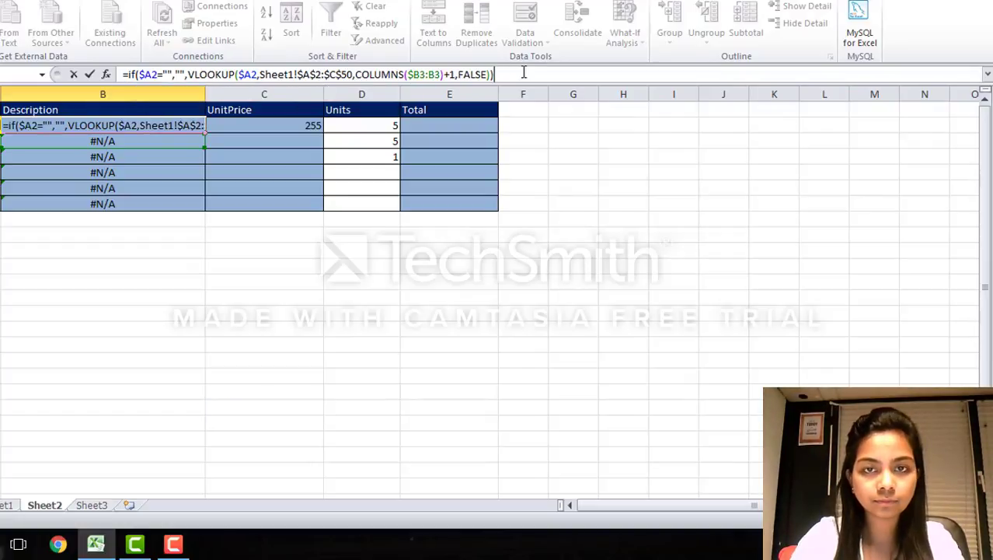
key(Return)
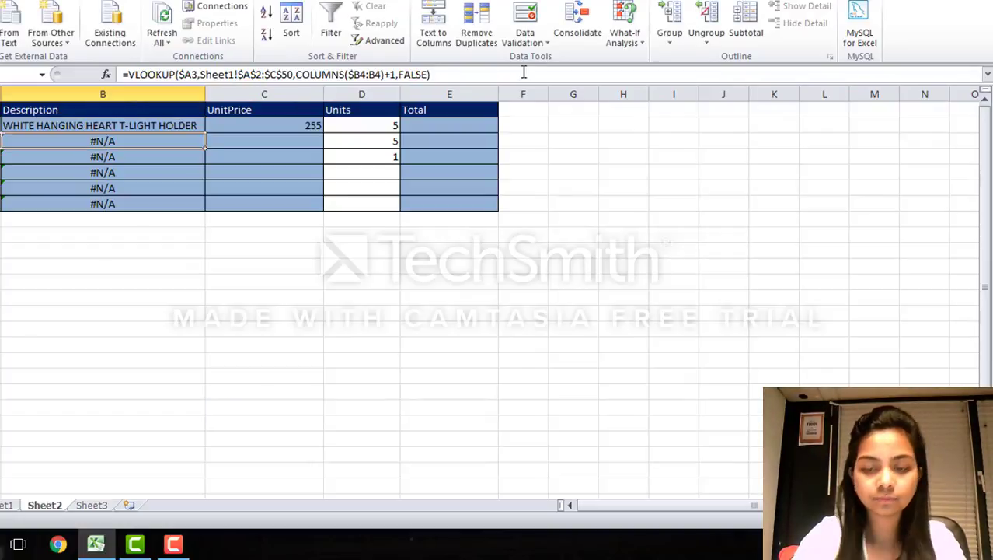
Step: Fill the updated Description and UnitPrice formulas from B2 and C2 down through row 7
click(194, 125)
drag(204, 132, 204, 208)
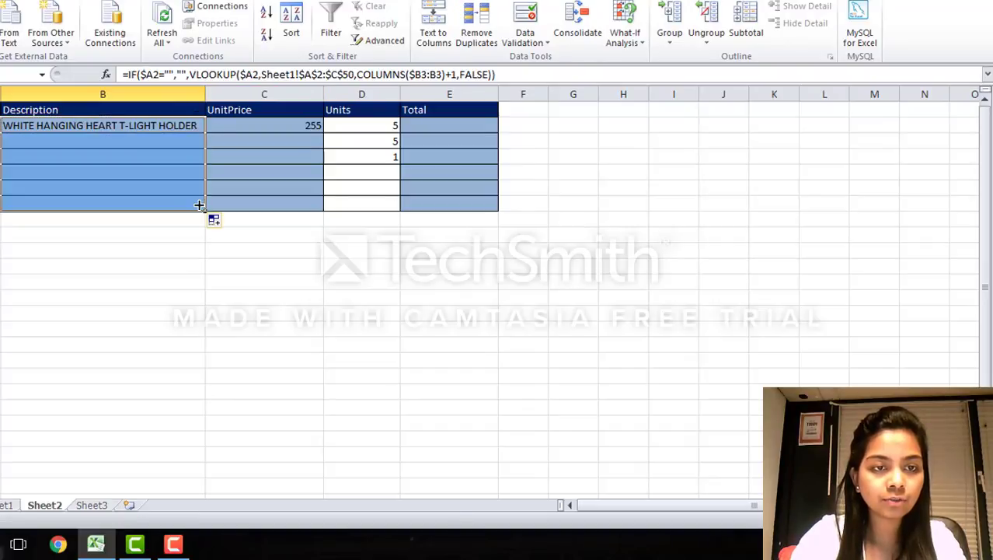
click(244, 124)
drag(323, 132, 323, 208)
Step: Choose stock code 71053 from the validation dropdown in A3
click(1, 129)
click(4, 140)
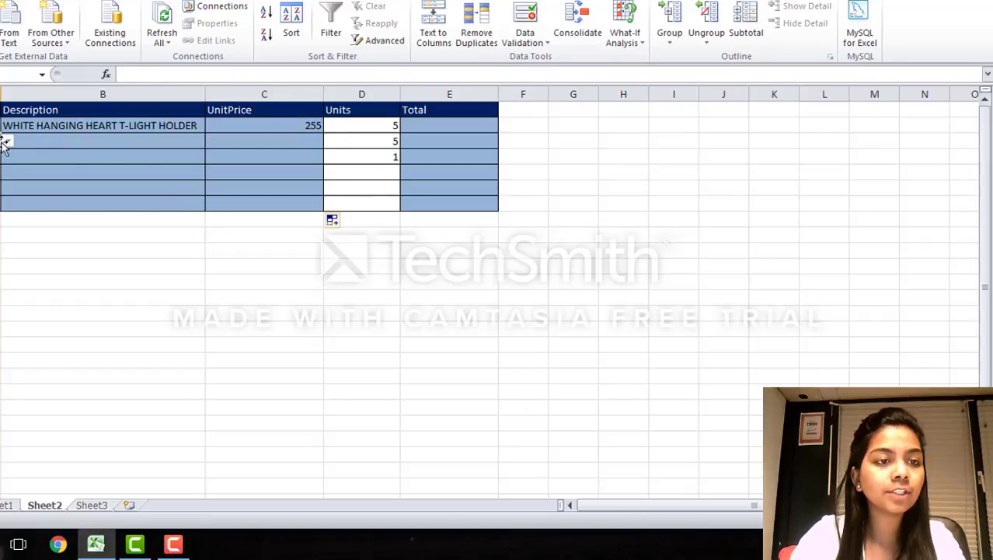
click(7, 141)
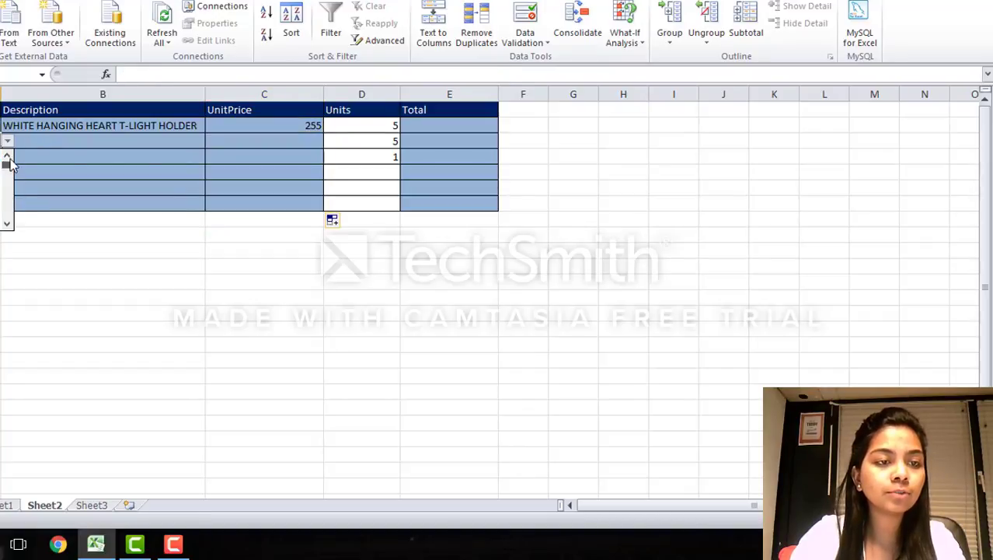
click(5, 164)
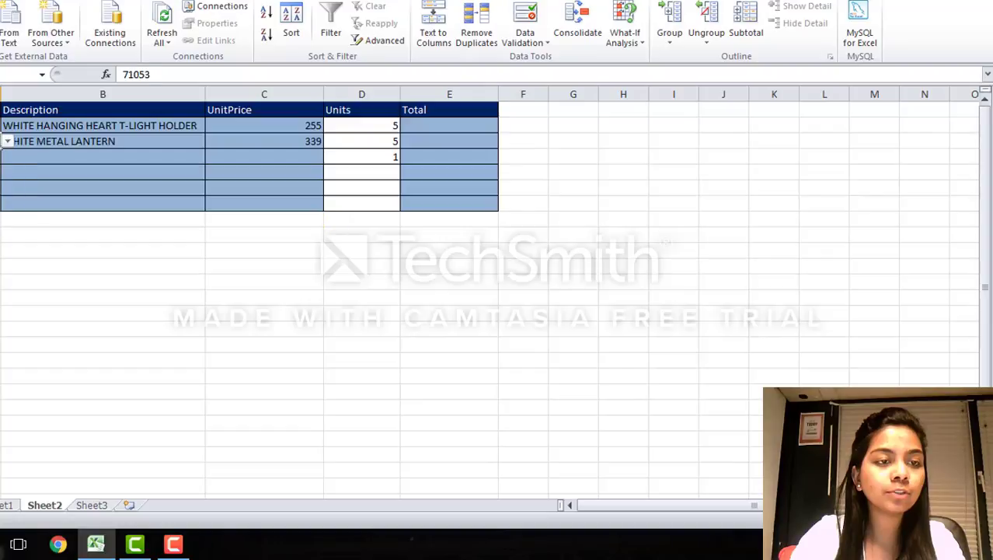
Step: Begin an IF formula in Total cell E2 that tests $A2="" and returns "" when true
double_click(422, 125)
text(=if()
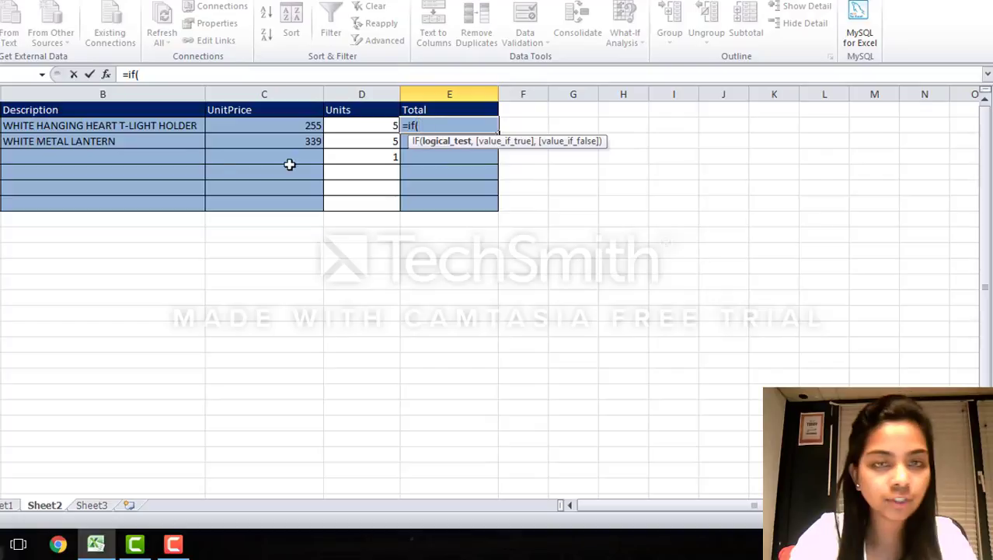
click(7, 125)
key(Left)
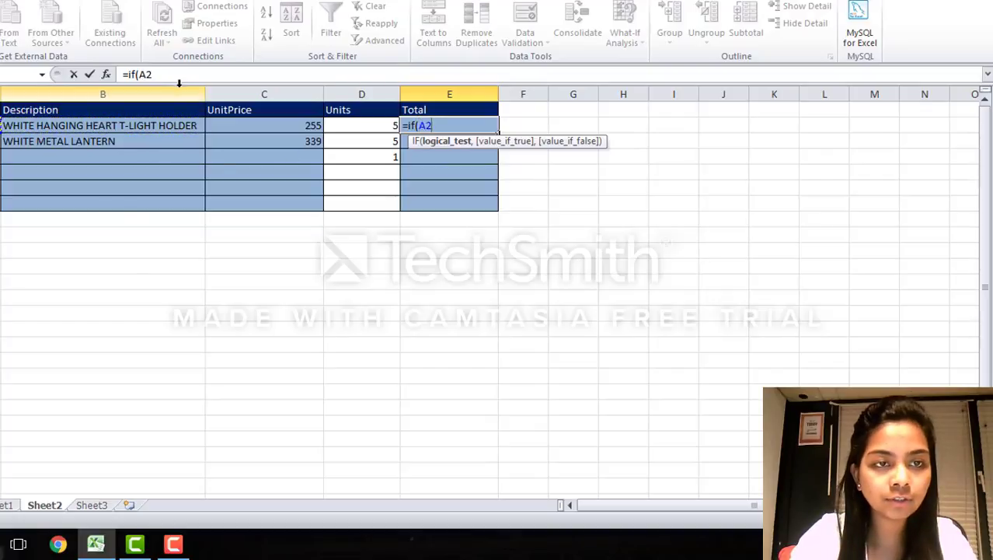
key(F4)
key(F4)
key(F4)
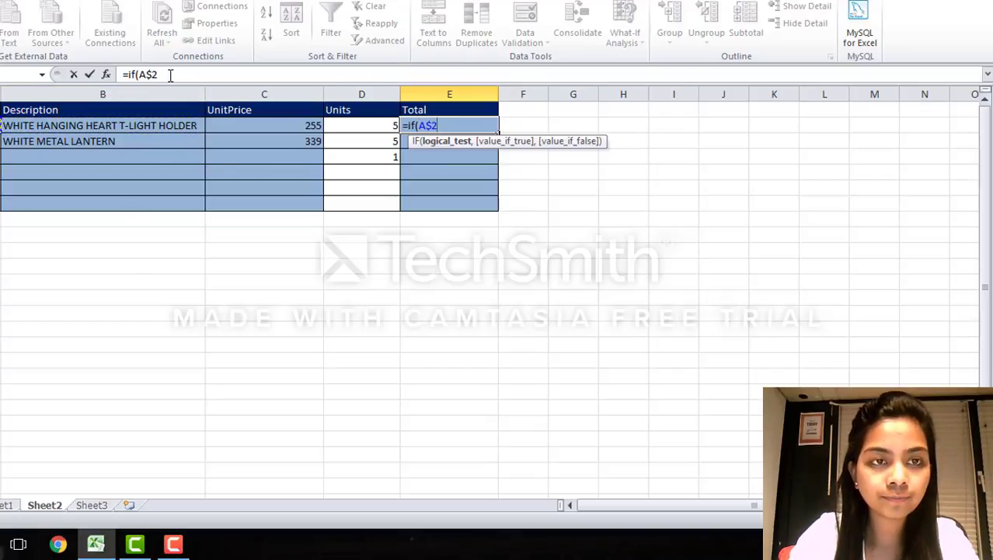
click(170, 75)
text(=)
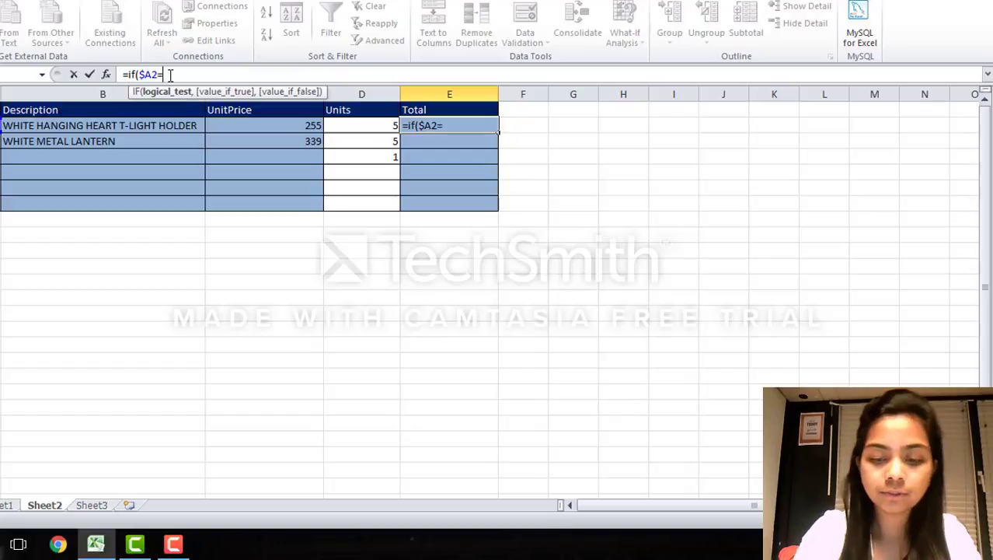
text("","",)
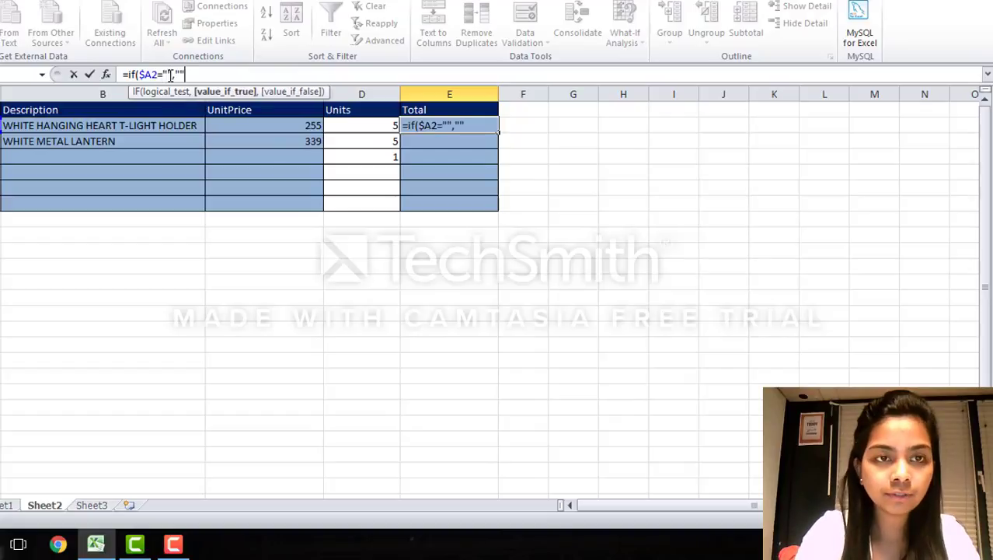
Step: Complete the E2 formula with the product C2*D2 as its value if false, and select E2 again
click(241, 126)
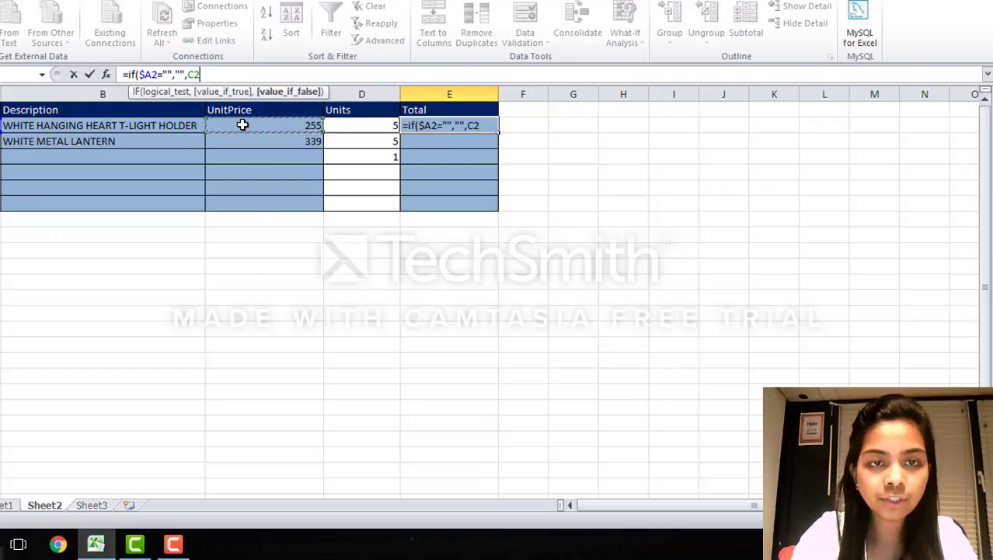
text(*)
click(348, 124)
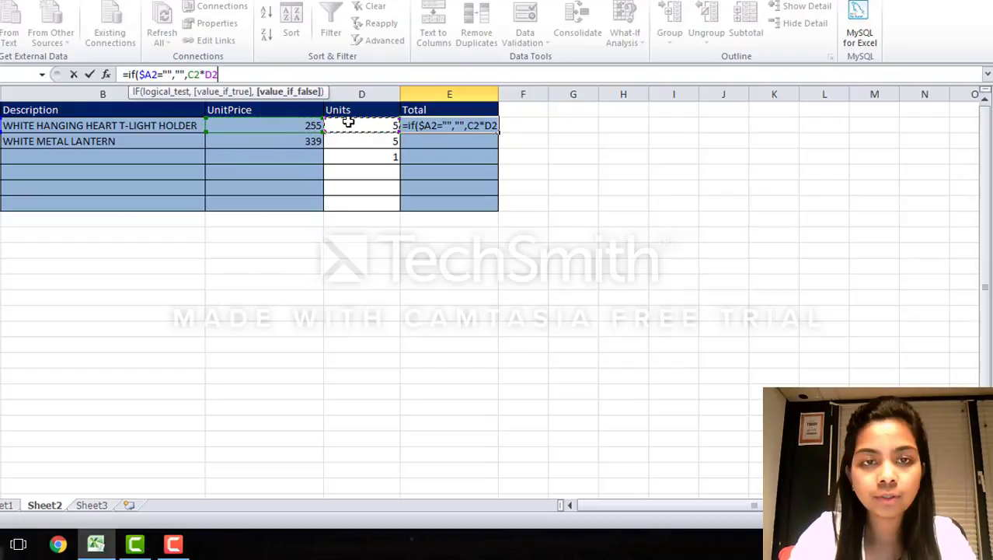
text())
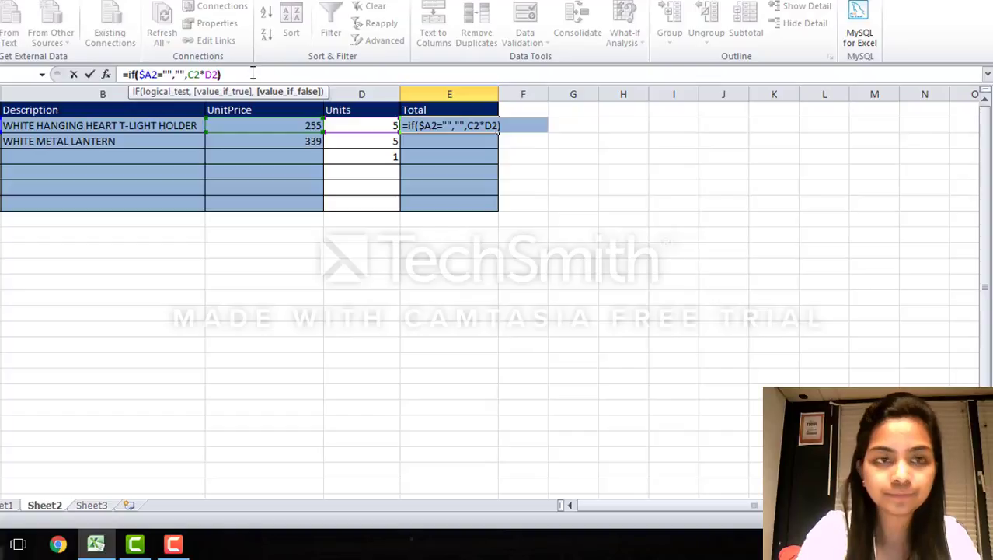
key(Return)
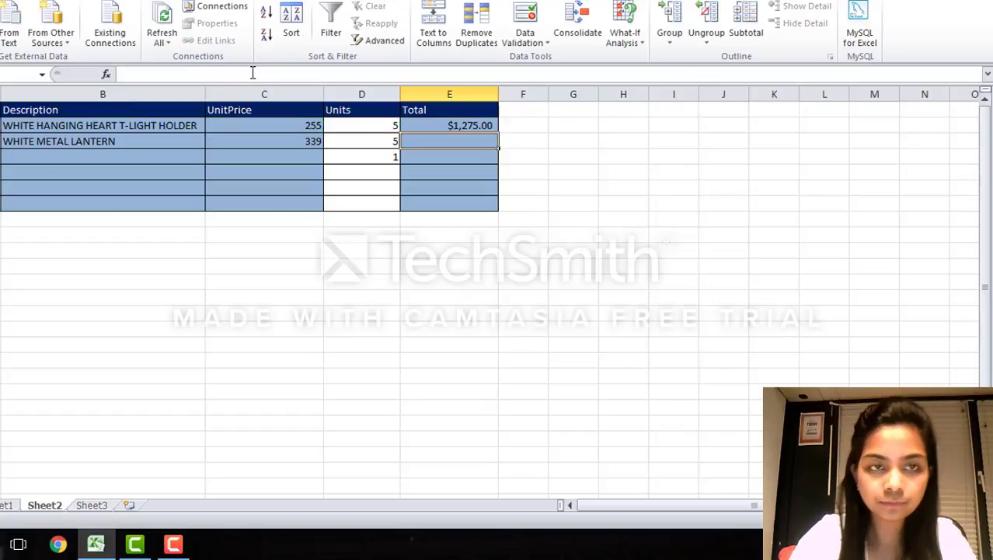
click(441, 128)
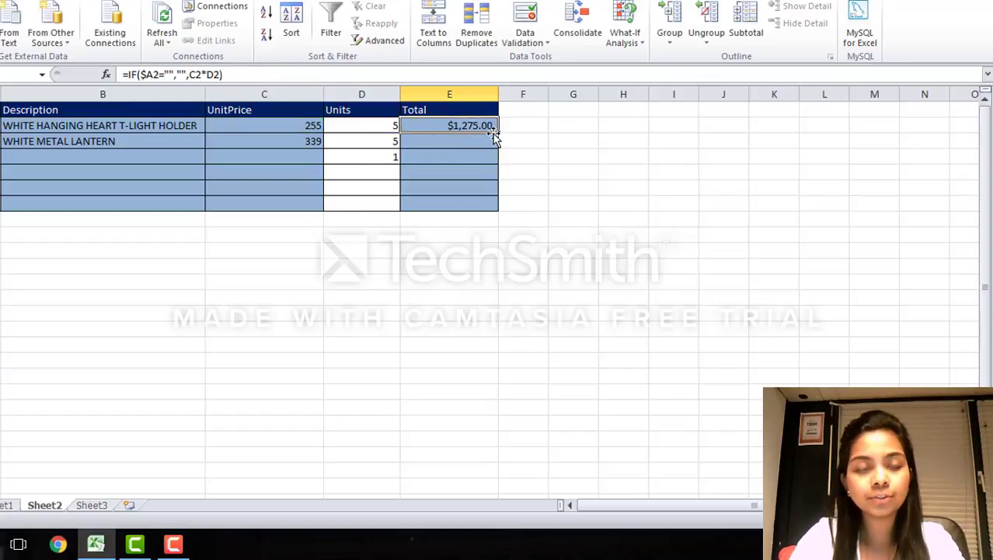